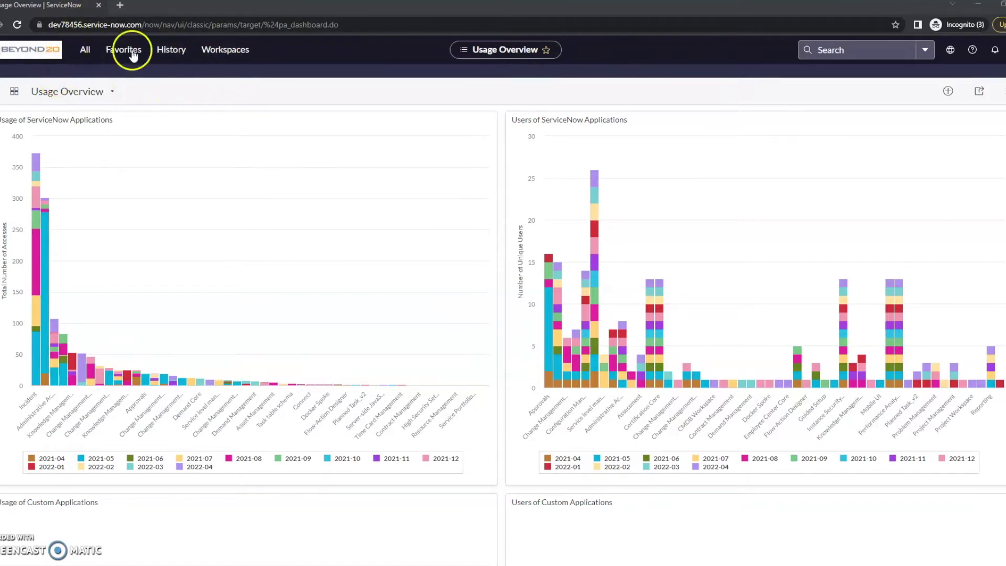
- Filter the navigator for 'maintain' and open Service Catalog > Catalog Definitions > Maintain Items
click(79, 51)
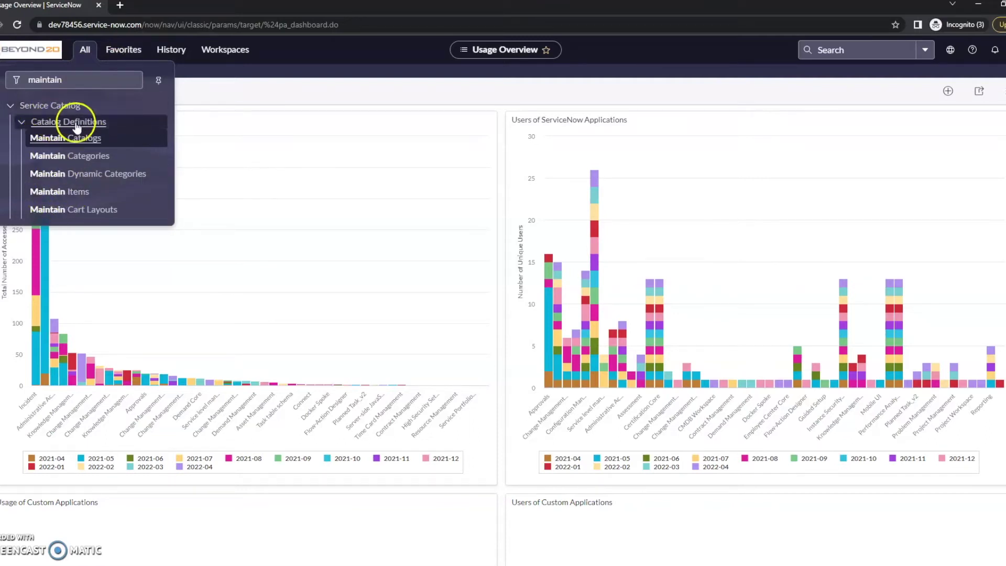
click(92, 198)
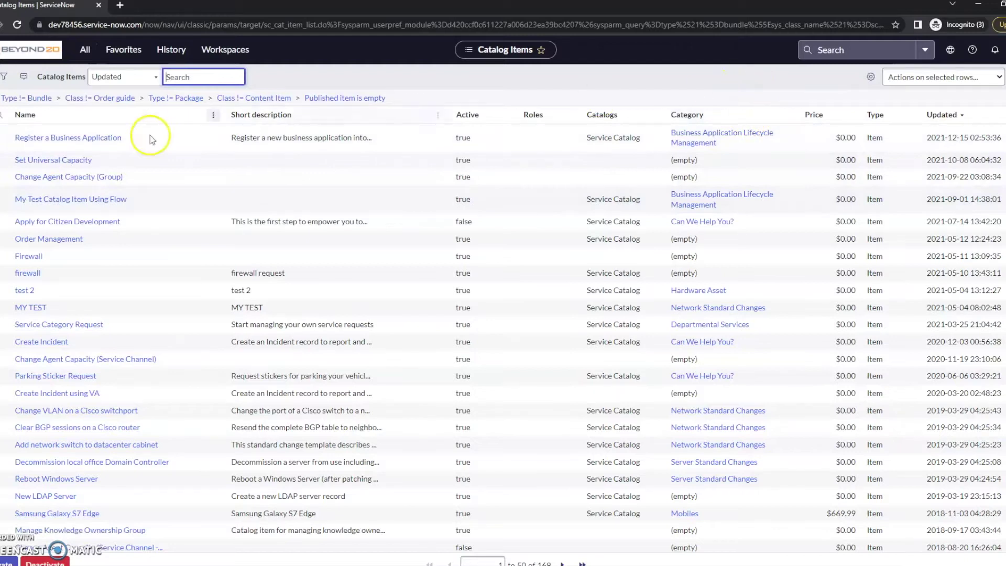
- Scroll through the existing catalog items in the Catalog Items list
scroll(86, 367, down, 1)
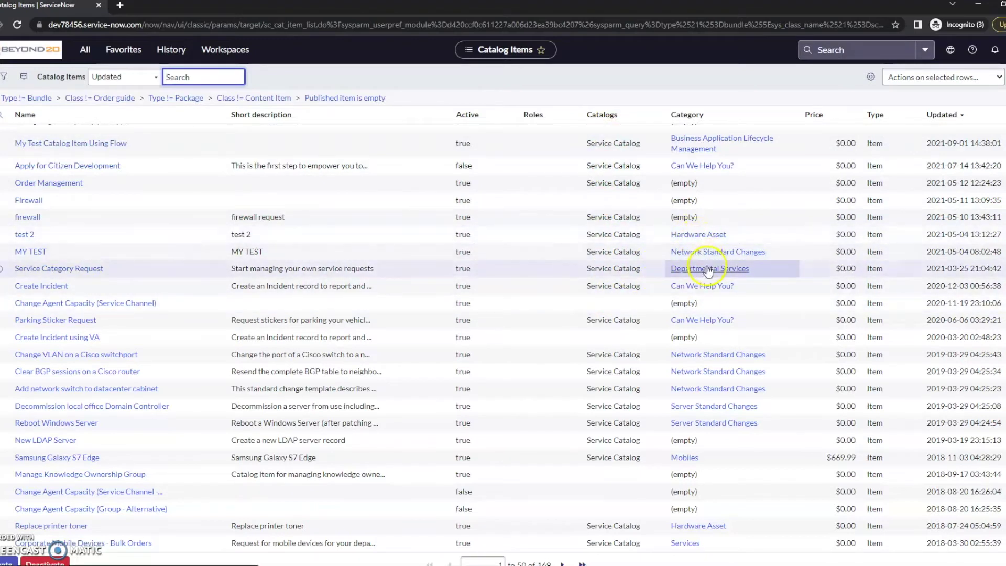
scroll(681, 443, down, 3)
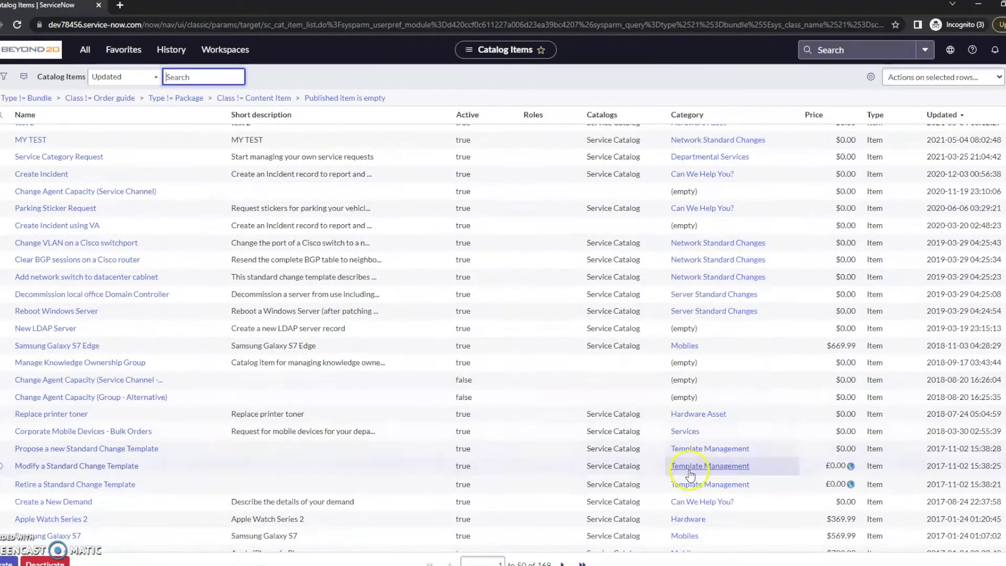
scroll(627, 449, up, 4)
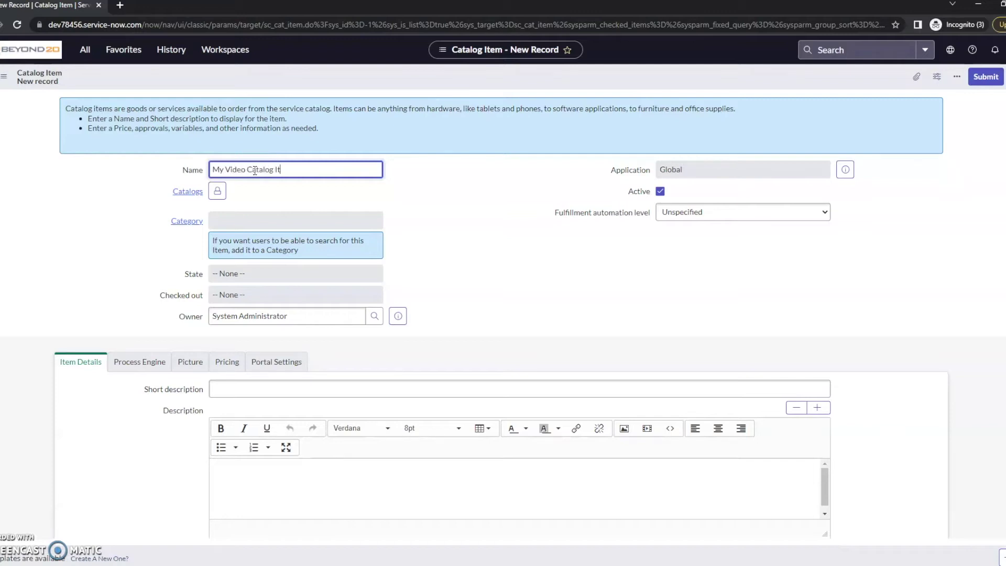
- Add Service Catalog to the new item's Catalogs field through the lookup
click(218, 192)
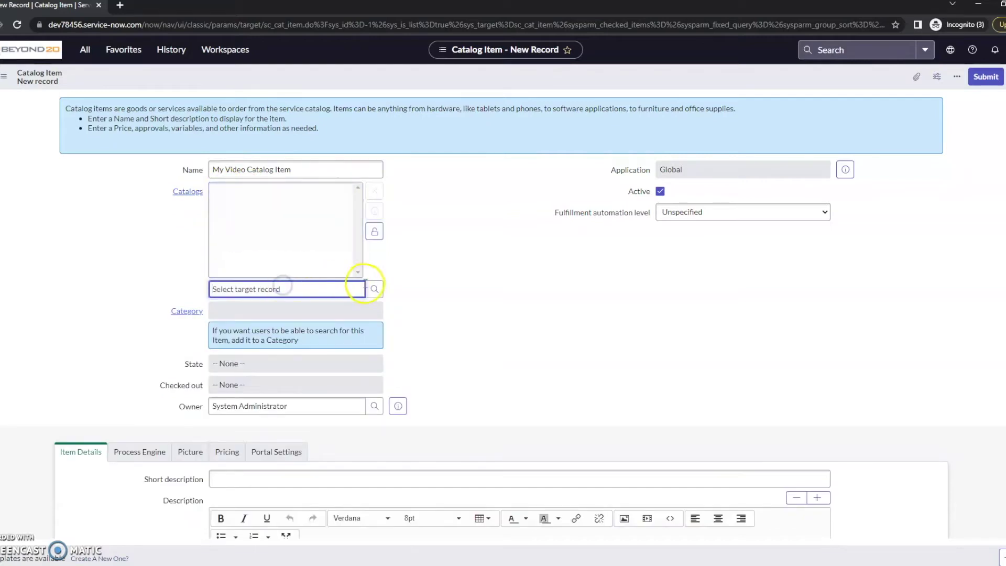
click(374, 289)
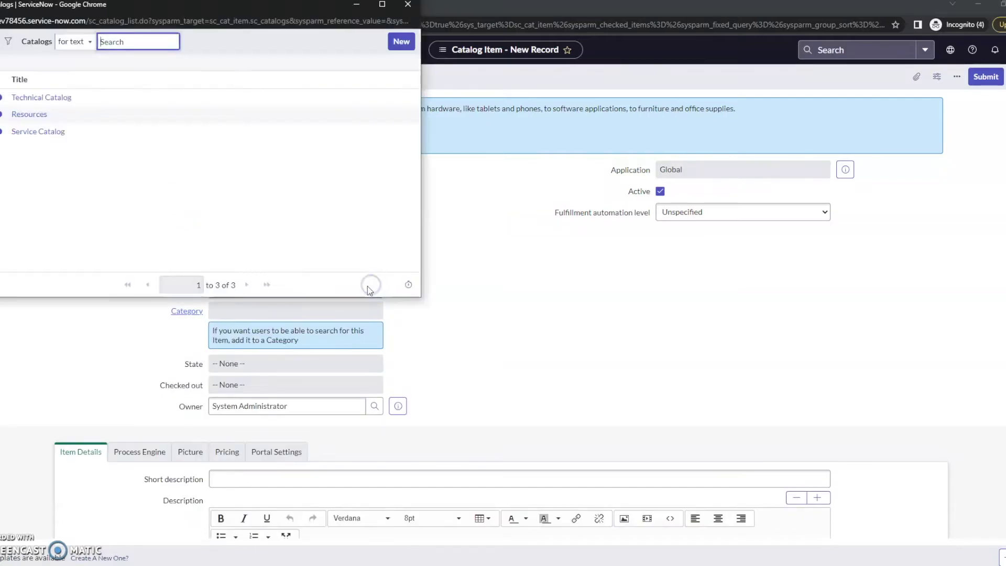
click(52, 134)
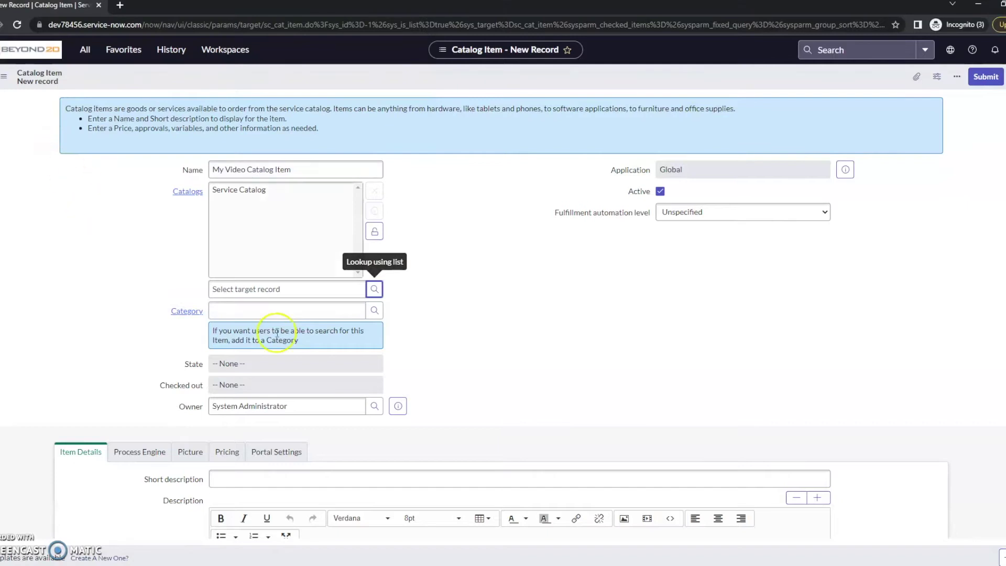
- Choose Services as the item's Category from the Categories lookup window
click(376, 310)
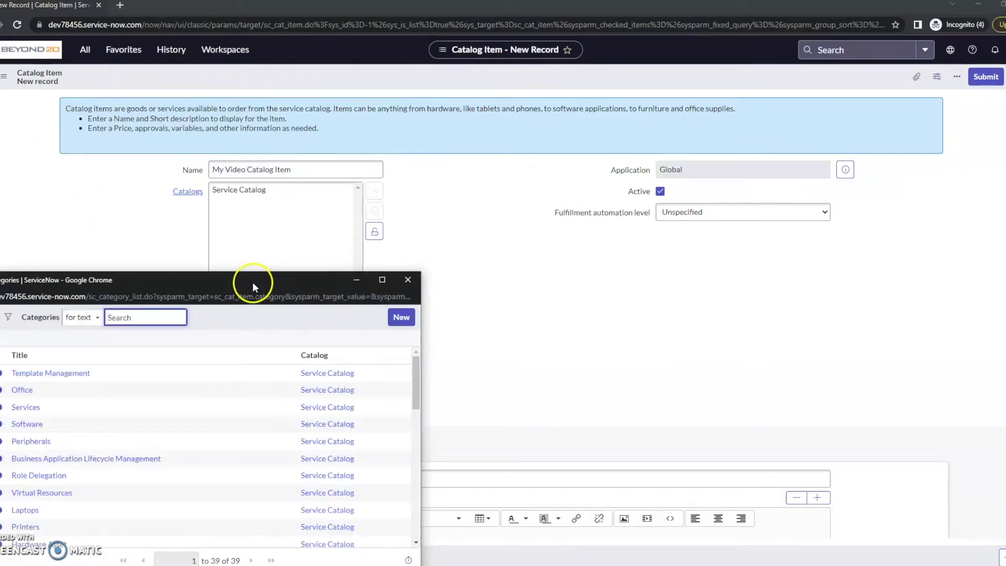
drag(253, 282, 388, 114)
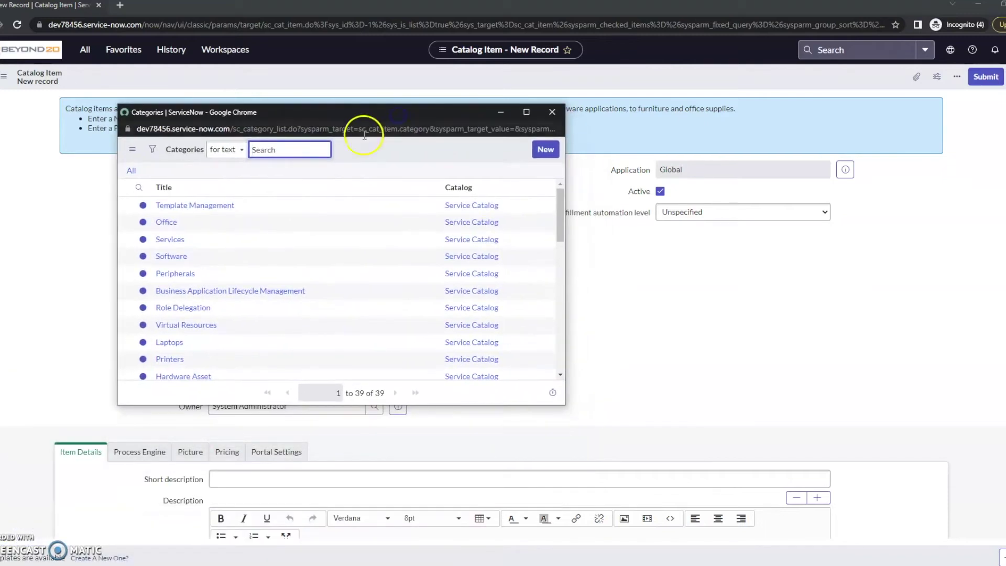
scroll(173, 298, down, 3)
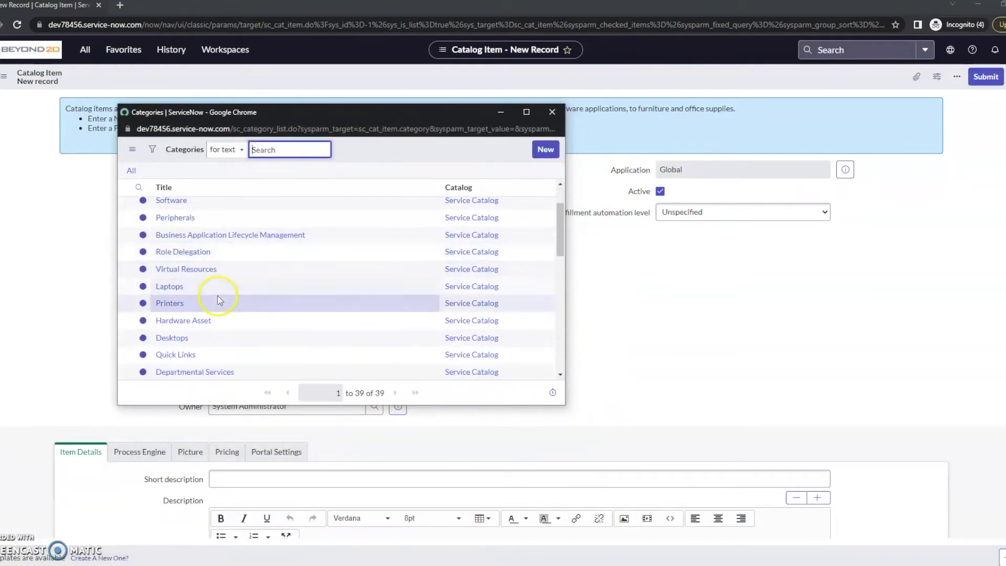
scroll(219, 297, down, 5)
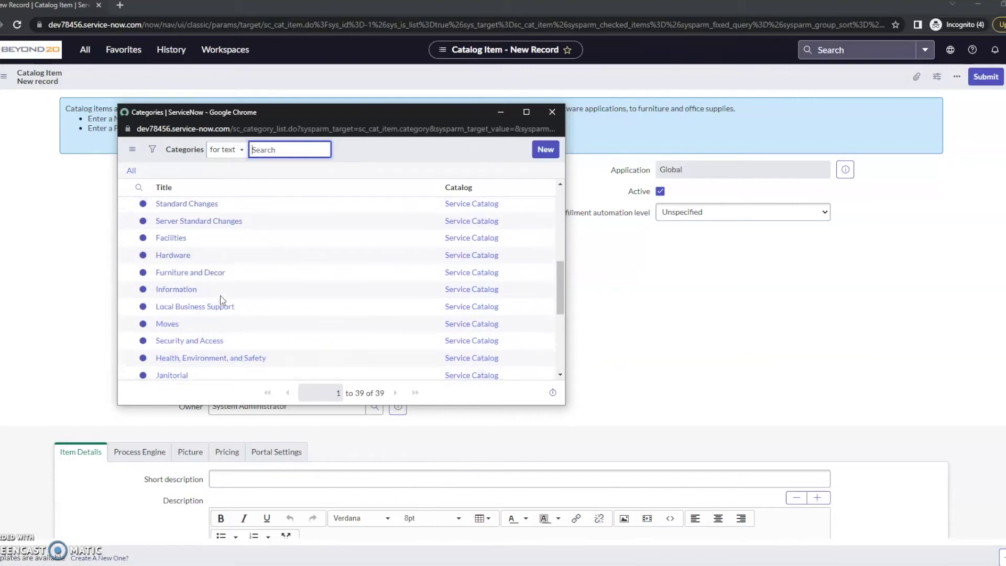
scroll(223, 302, down, 5)
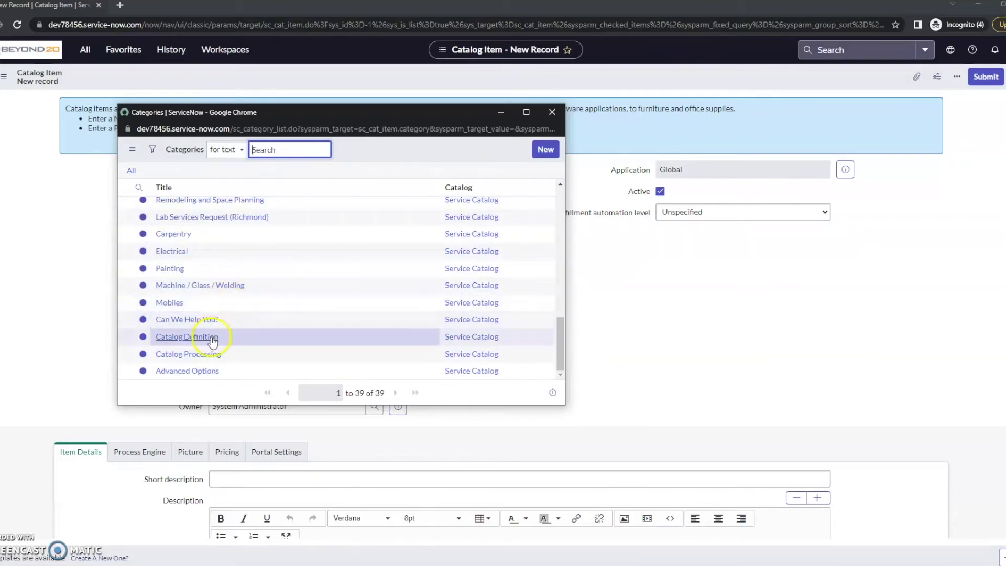
scroll(213, 340, up, 12)
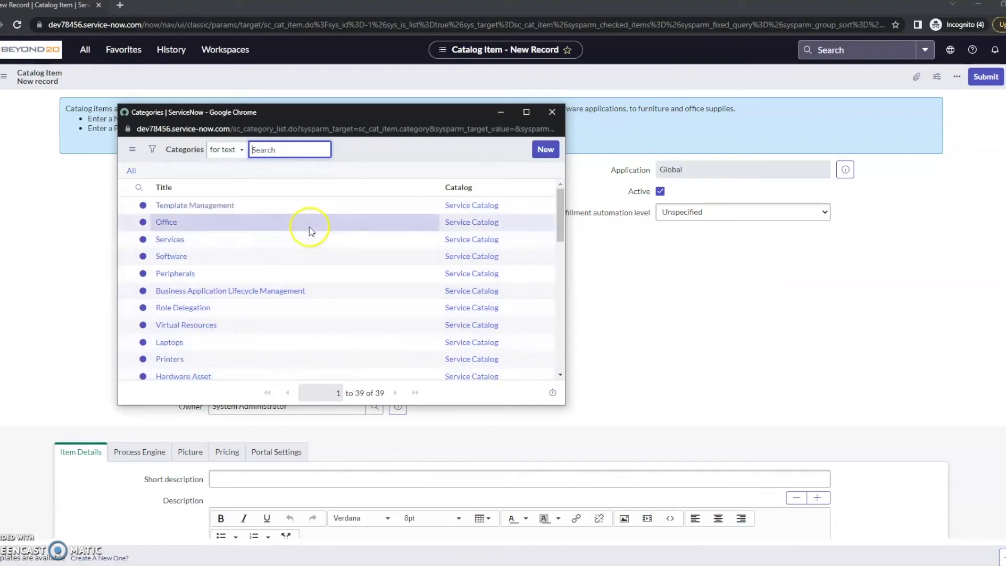
click(182, 245)
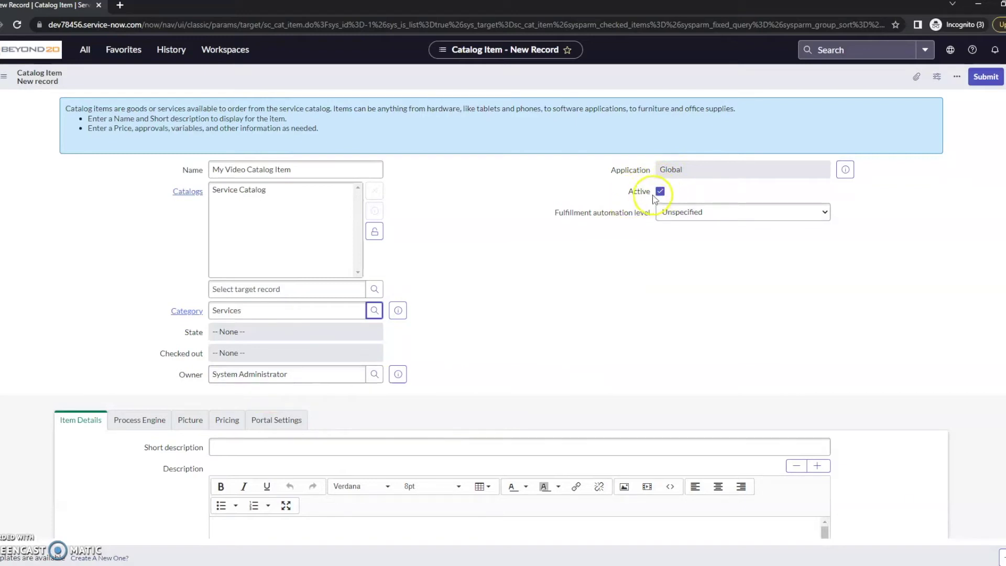
- Enter short description 'Creating a catalog item' and description 'This is the full description.'
scroll(421, 443, down, 3)
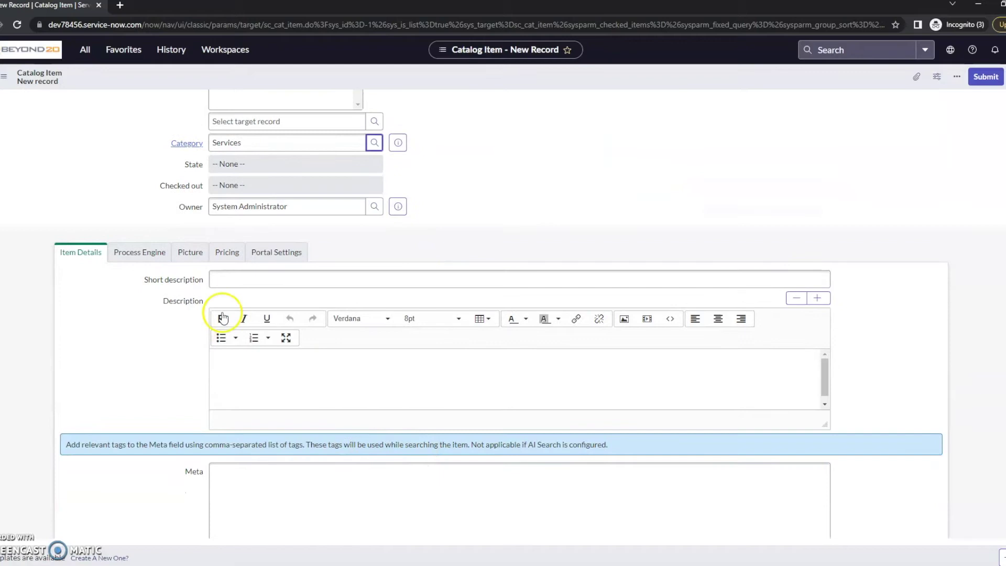
click(238, 281)
scroll(240, 285, up, 3)
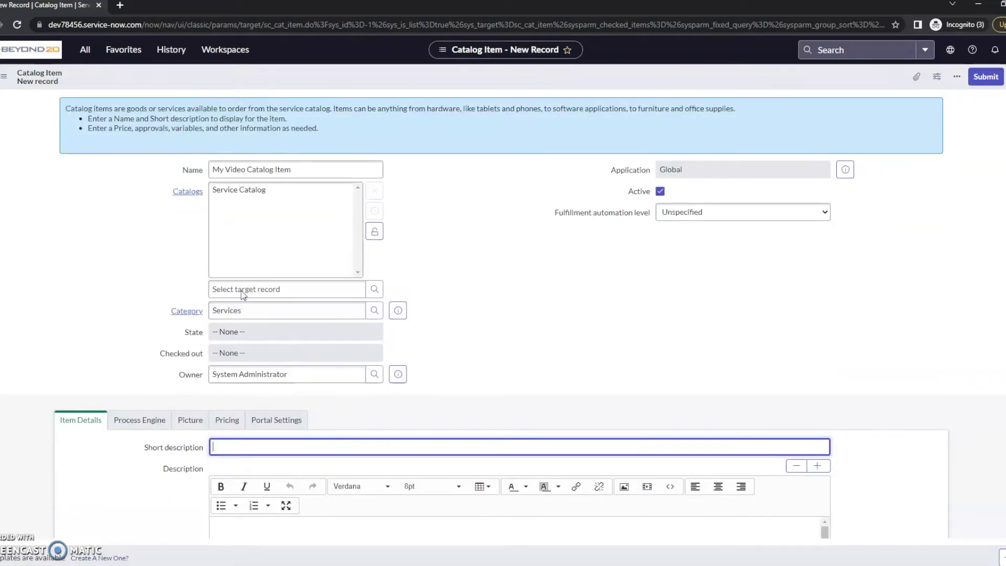
scroll(252, 328, down, 3)
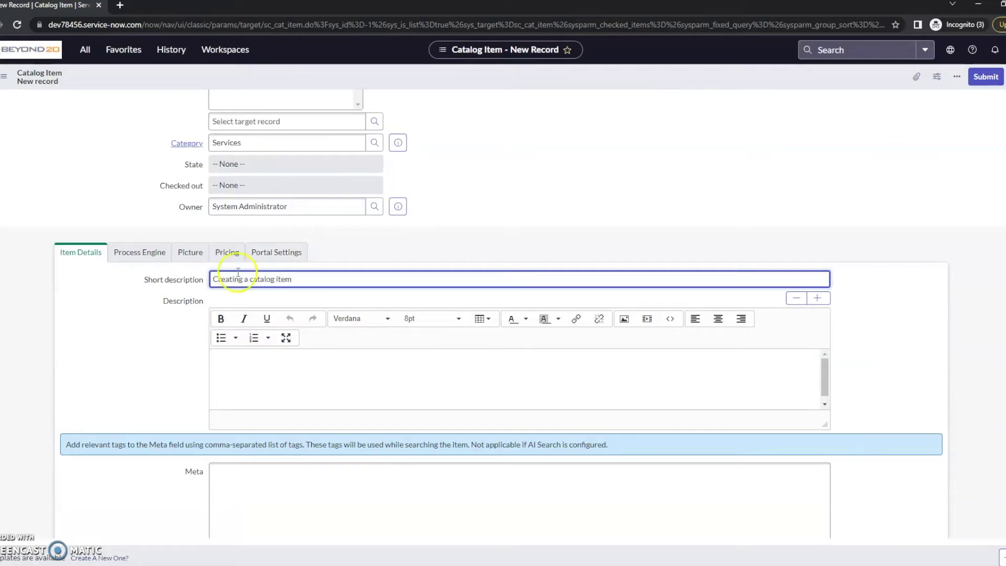
click(254, 382)
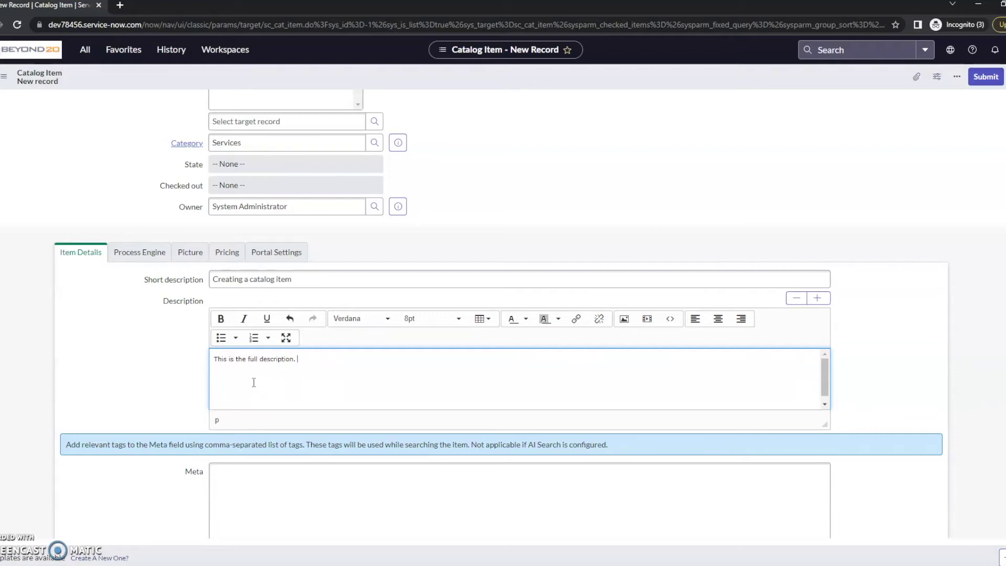
scroll(754, 333, down, 2)
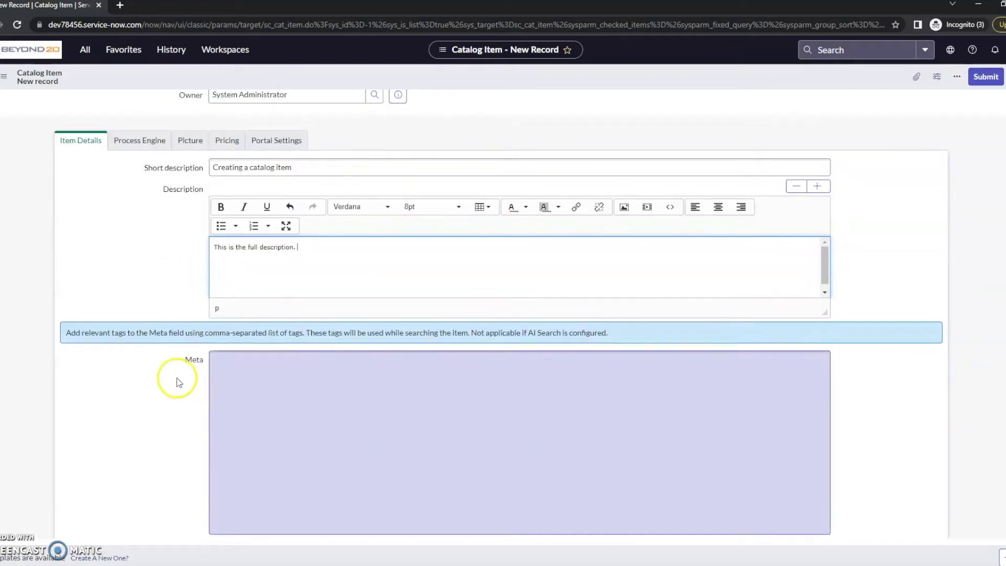
scroll(204, 378, down, 2)
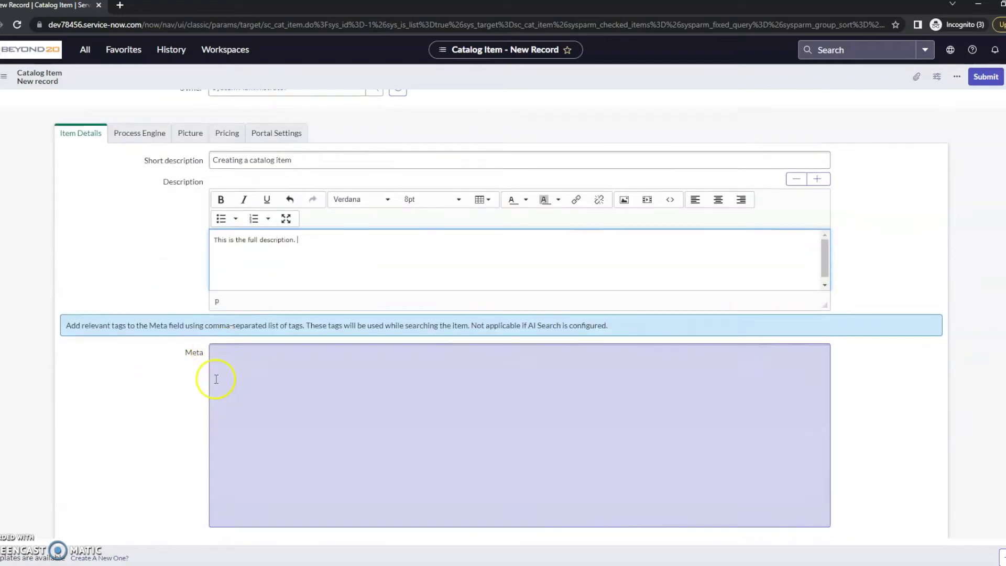
scroll(218, 345, up, 3)
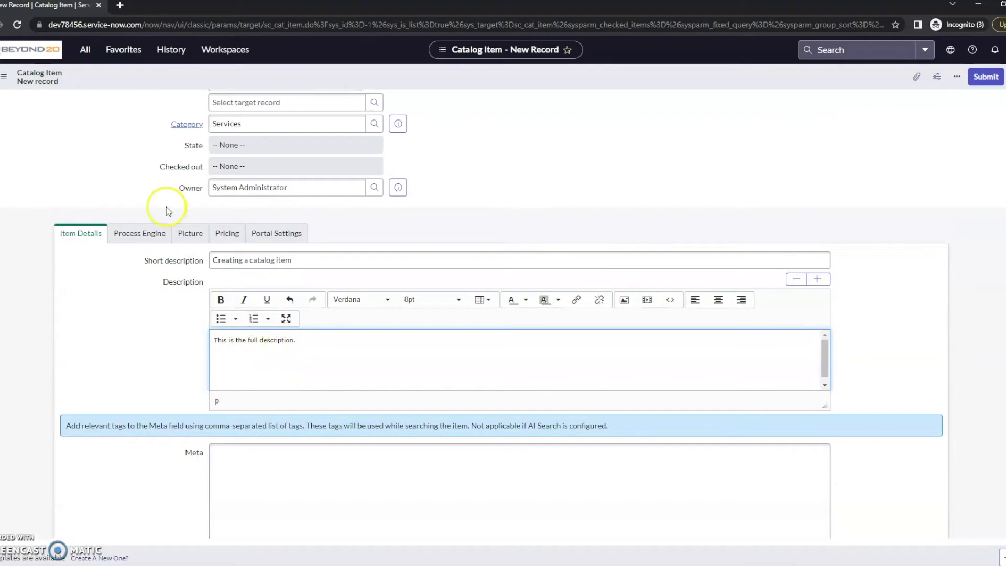
click(135, 236)
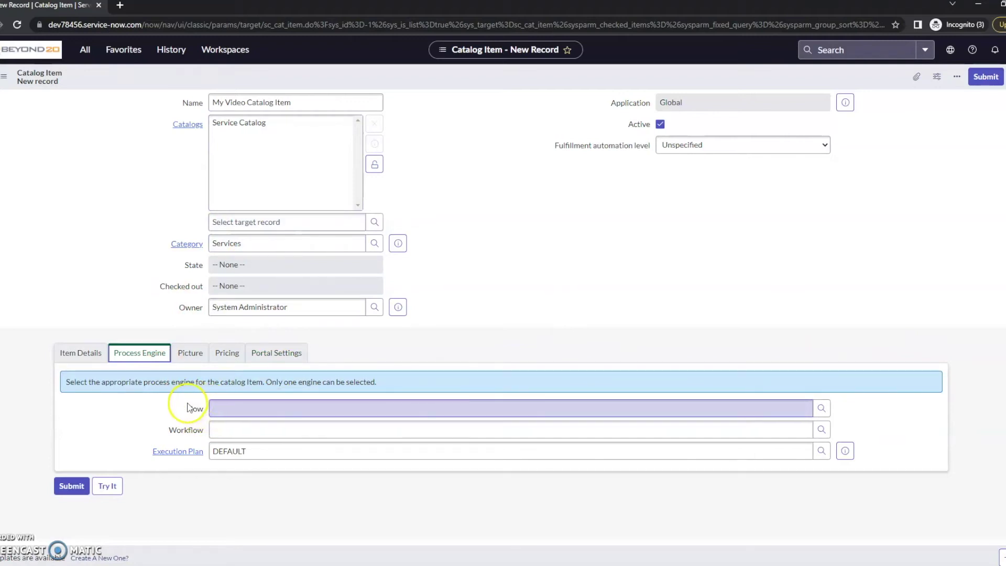
- Review the available flows in the Flow lookup and close it without choosing one
click(826, 409)
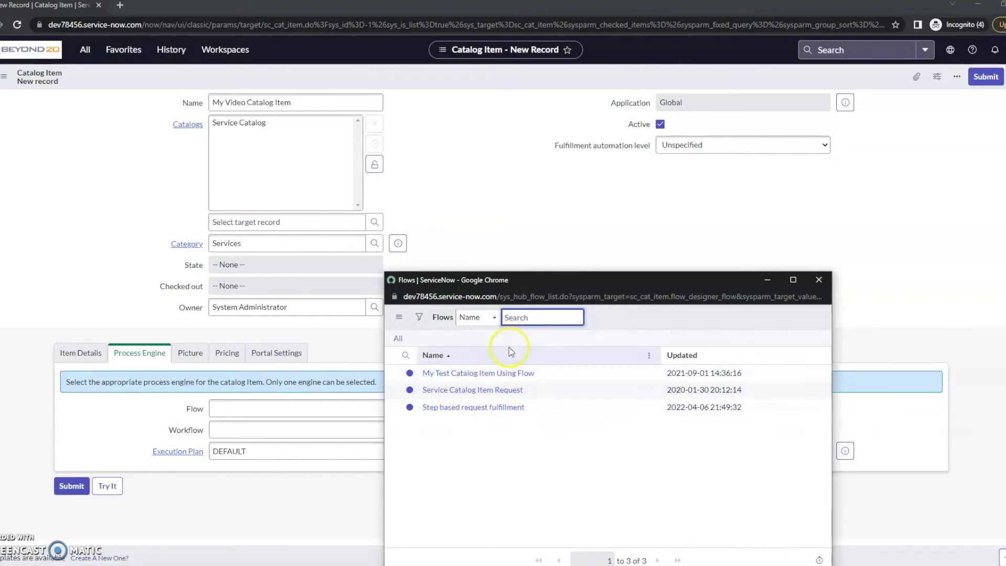
drag(683, 281, 571, 200)
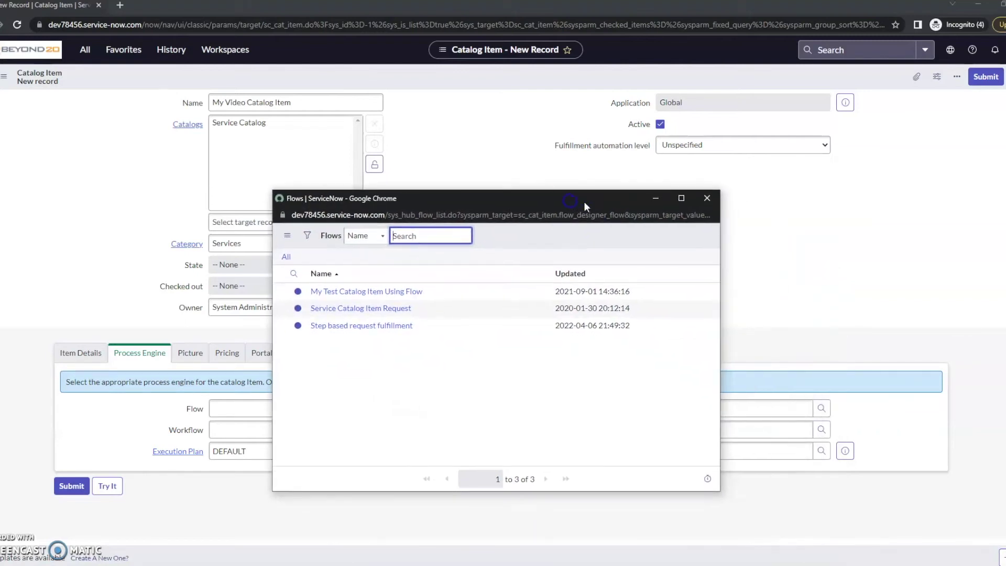
click(709, 202)
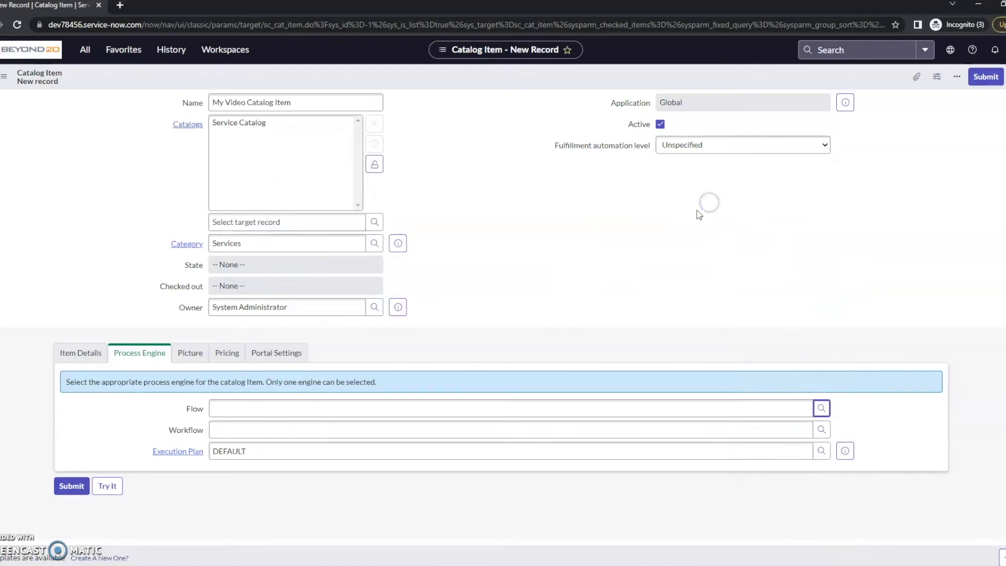
- Enable Hide 'Add to Wish List', Hide Quantity and Hide 'Add to Cart' in Portal Settings
click(190, 353)
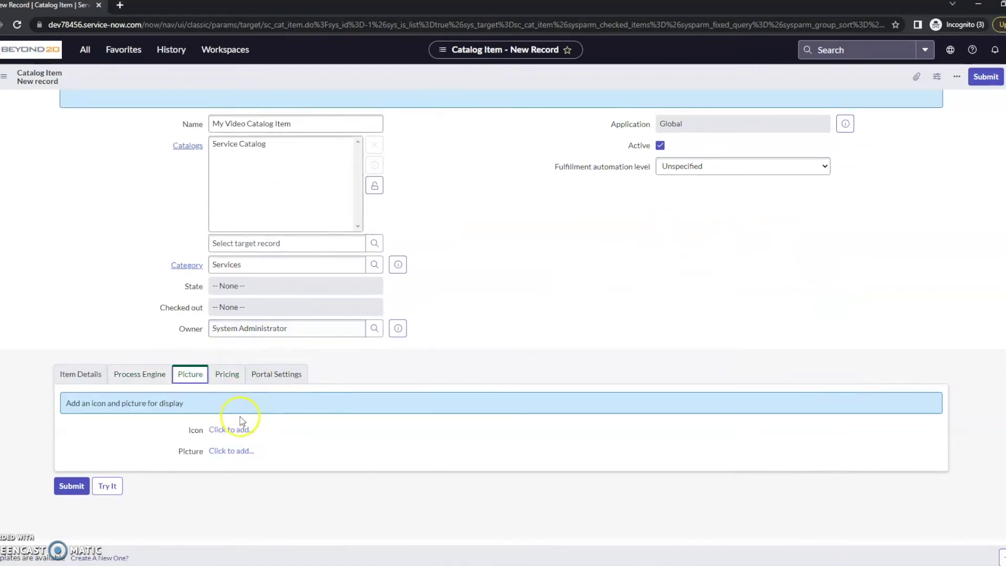
click(227, 374)
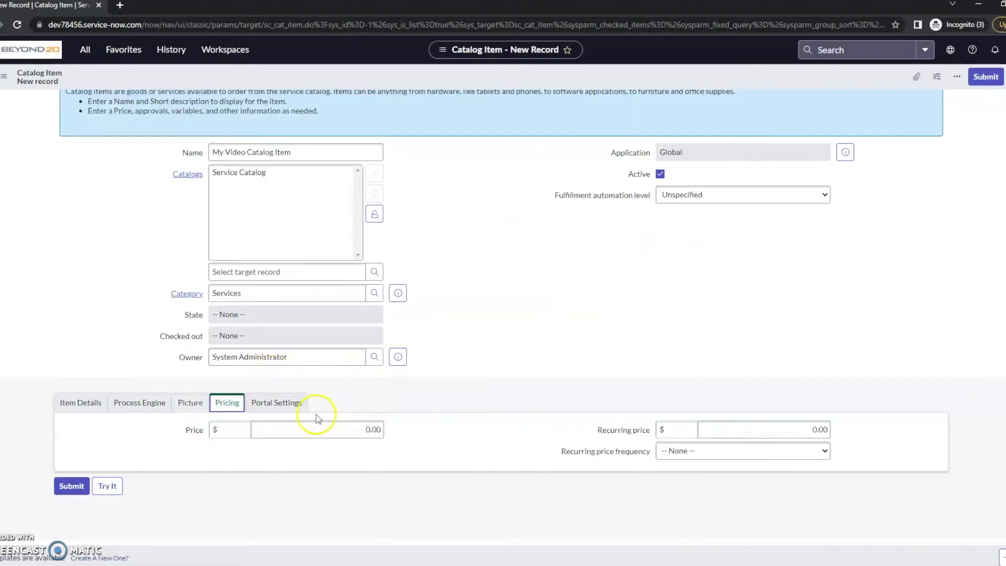
click(288, 404)
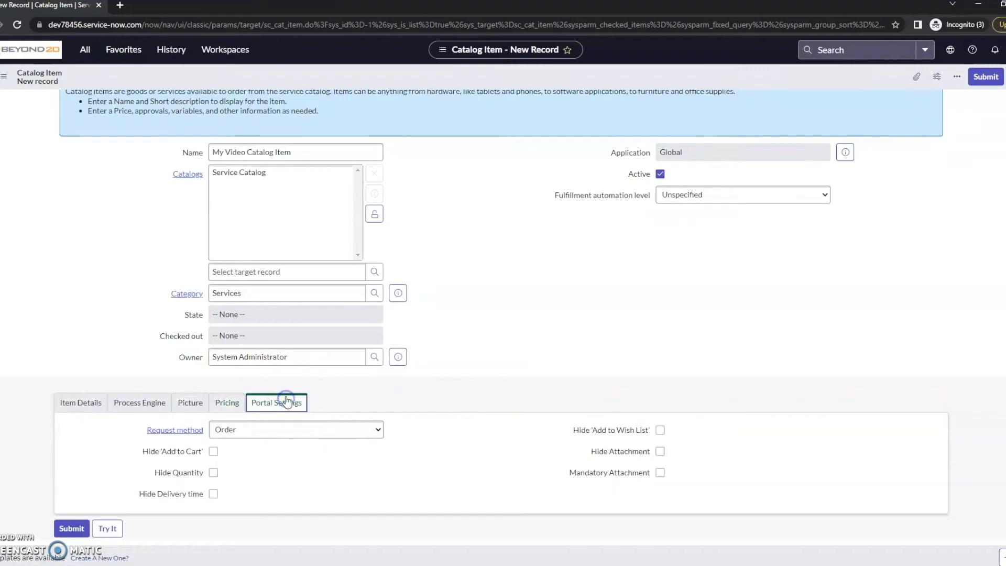
scroll(285, 353, down, 1)
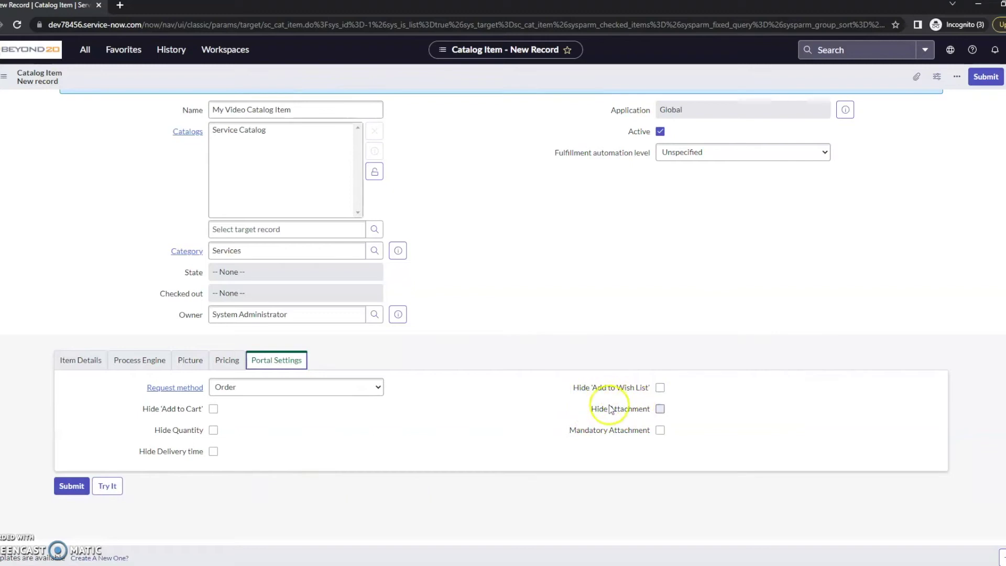
click(656, 392)
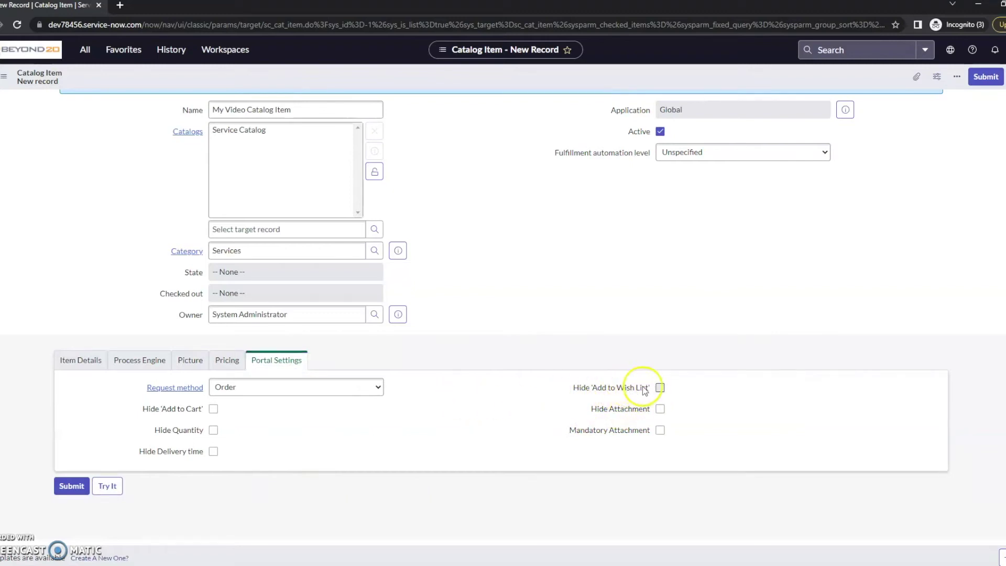
click(658, 388)
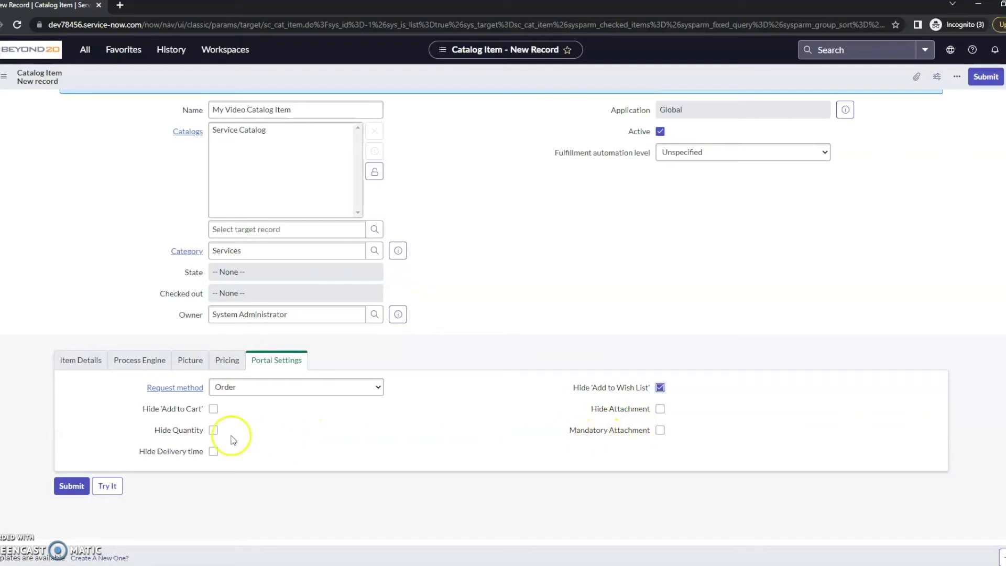
click(215, 434)
click(213, 409)
- Save My Video Catalog Item from the form header's context menu
right_click(409, 81)
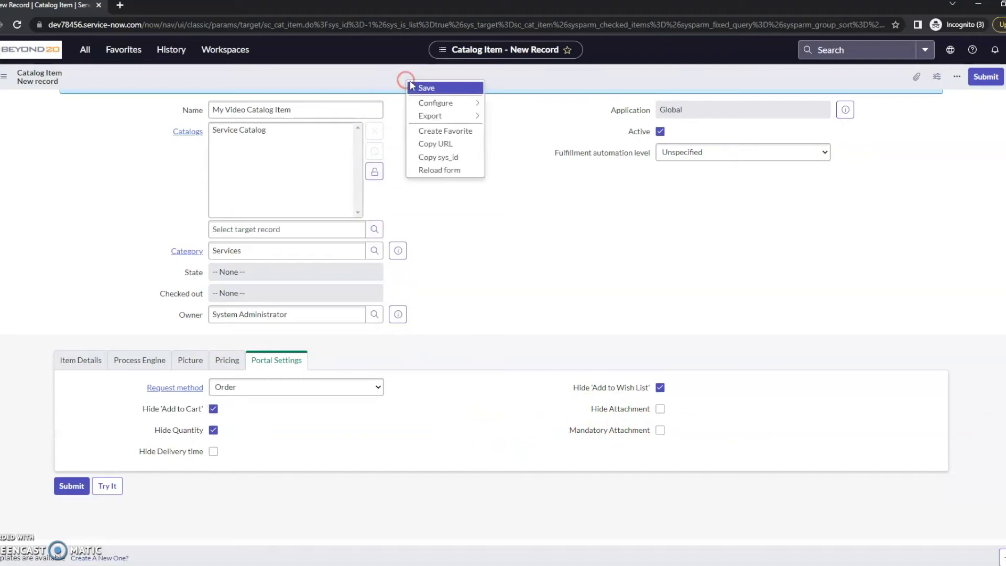
click(422, 88)
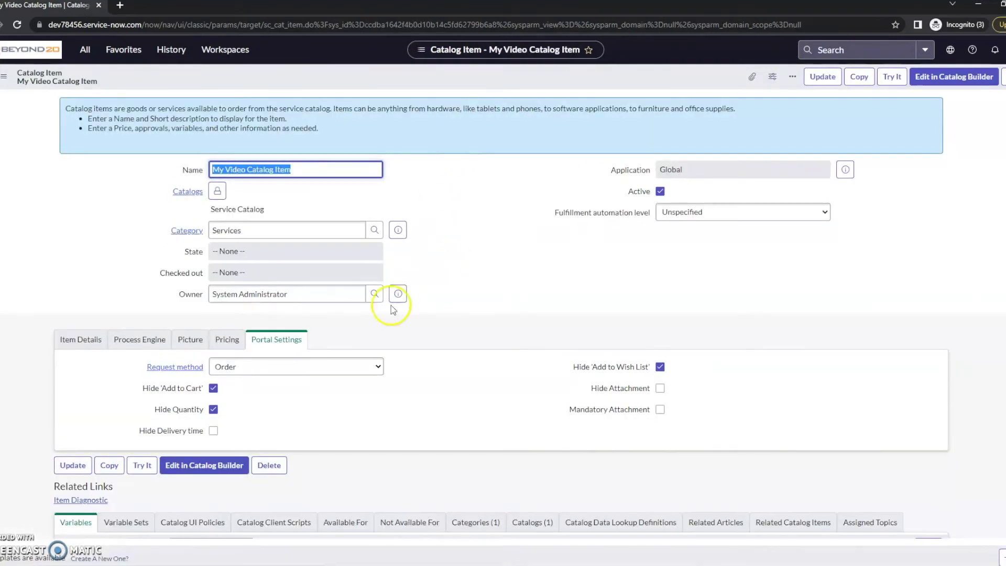
scroll(366, 427, down, 3)
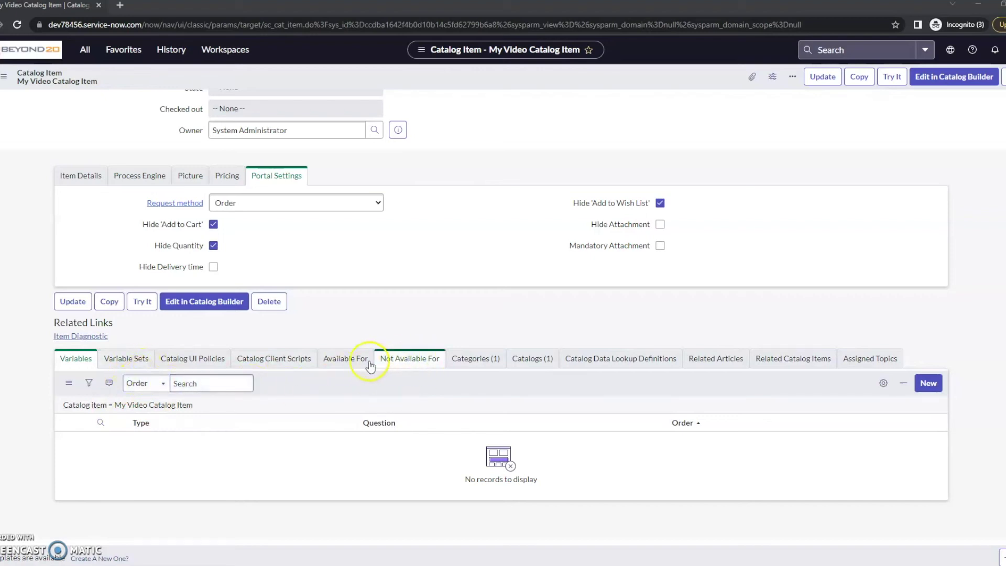
- Create a new variable from the item's Variables related list
click(936, 388)
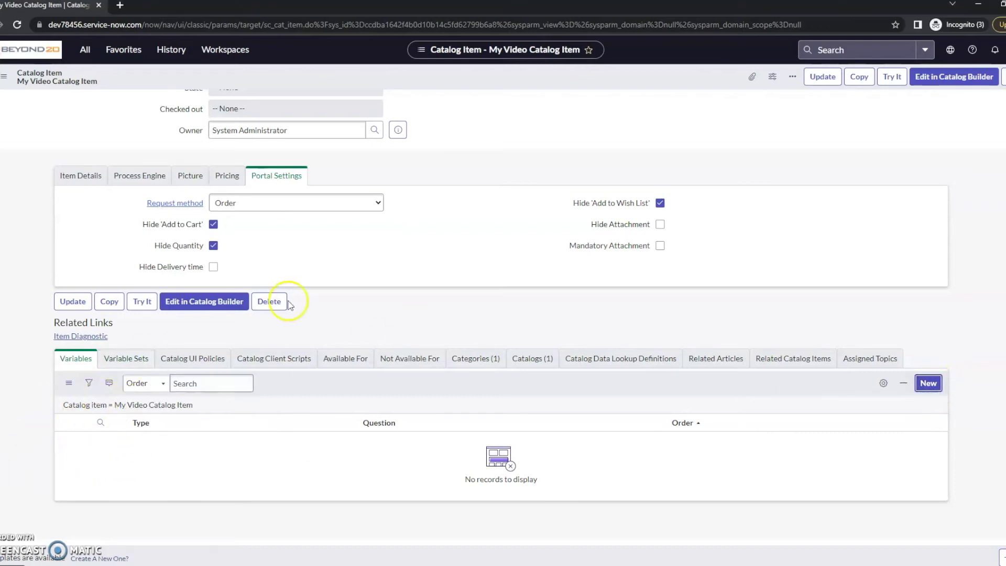
click(932, 386)
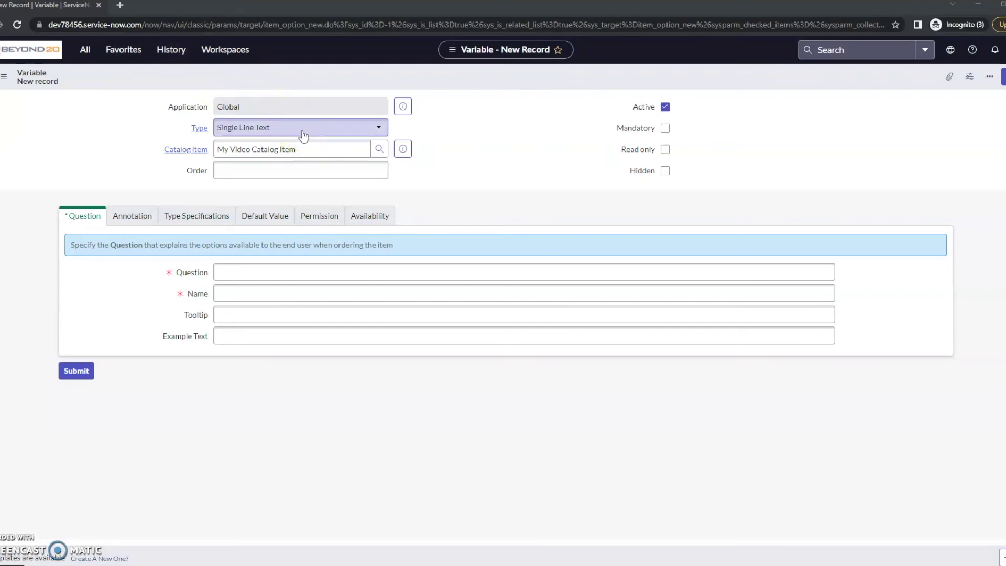
- Set the new variable's Type to Multiple Choice
click(303, 131)
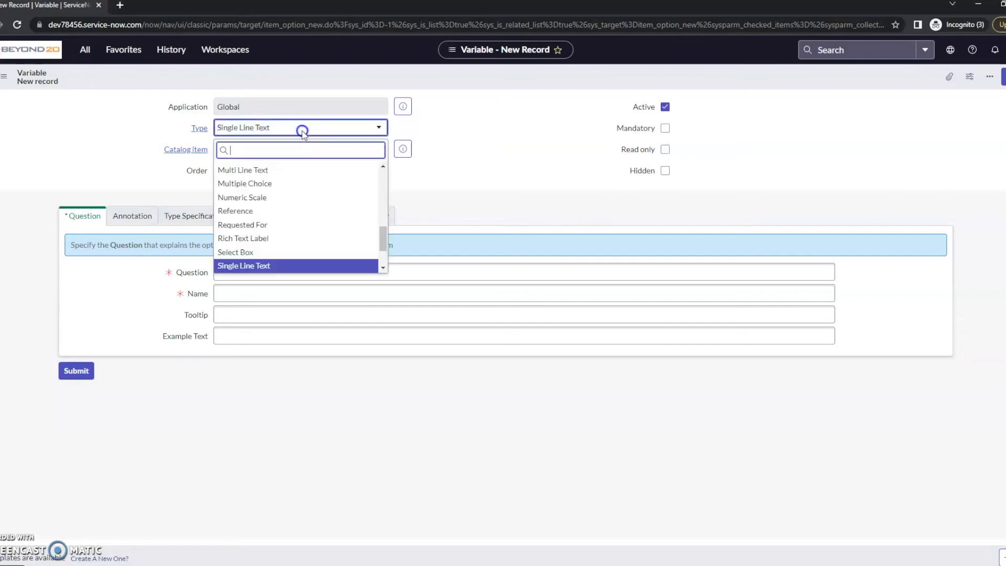
click(265, 184)
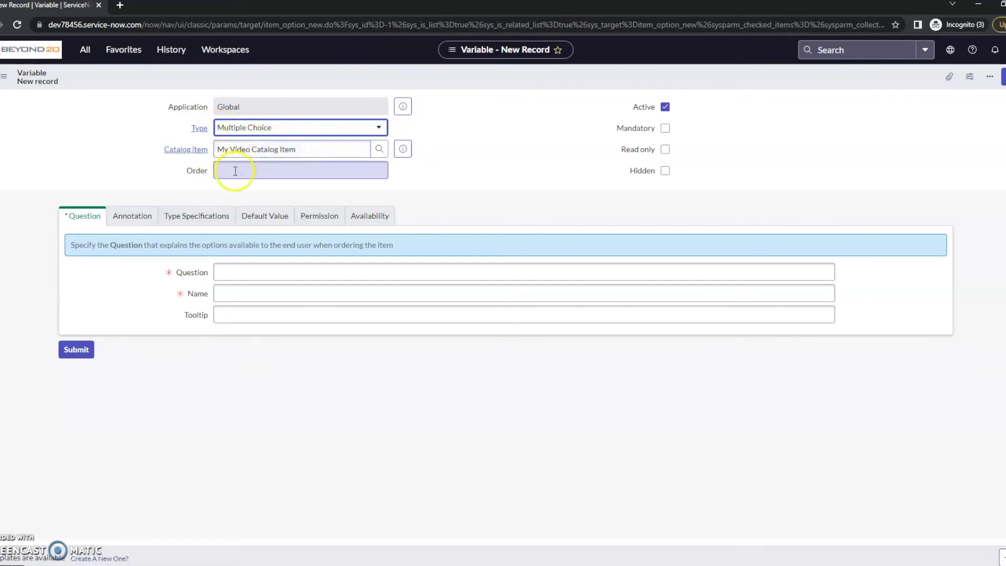
click(284, 135)
scroll(274, 246, up, 3)
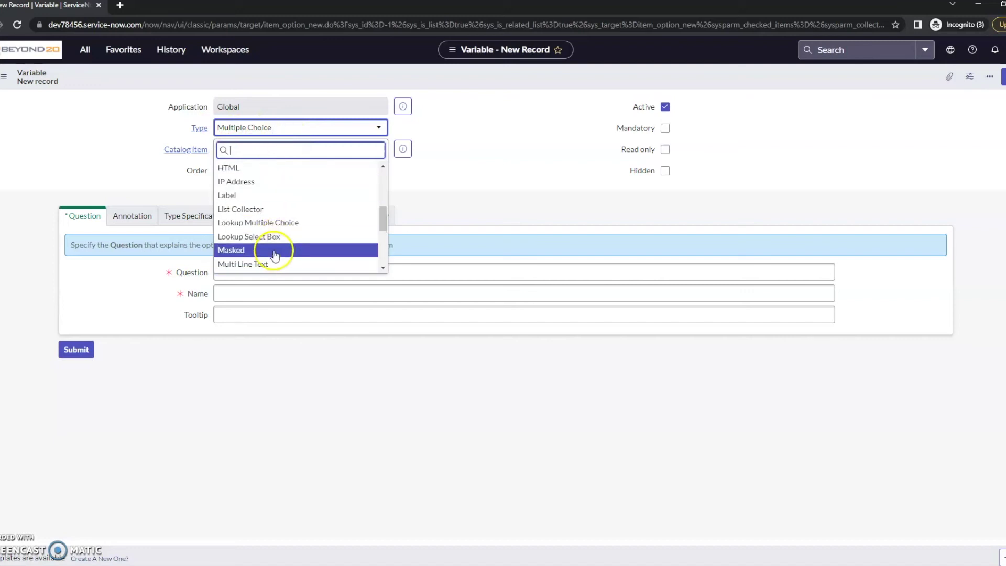
click(550, 168)
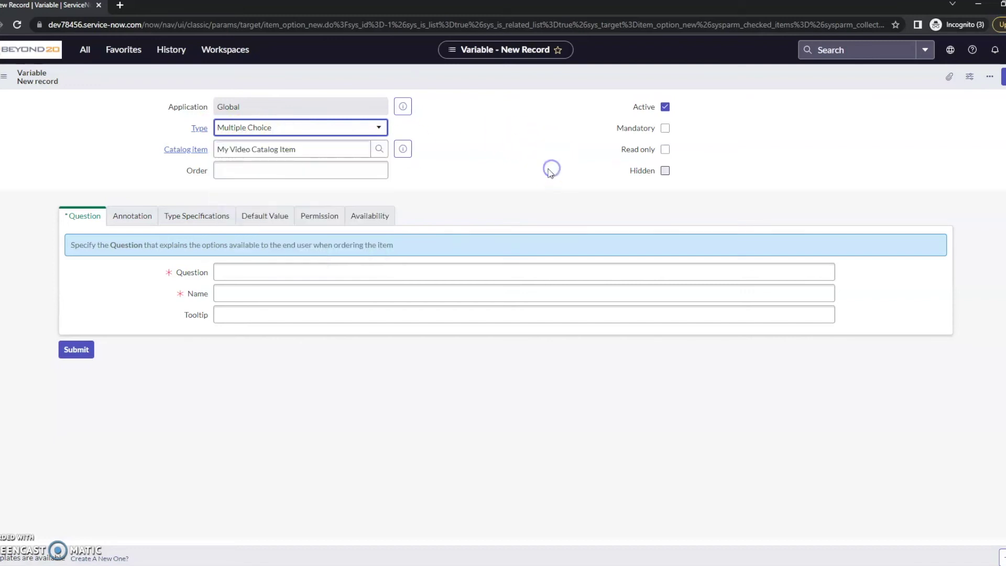
- Check the Catalog item lookup for My Video Catalog Item, then close the lookup
click(379, 150)
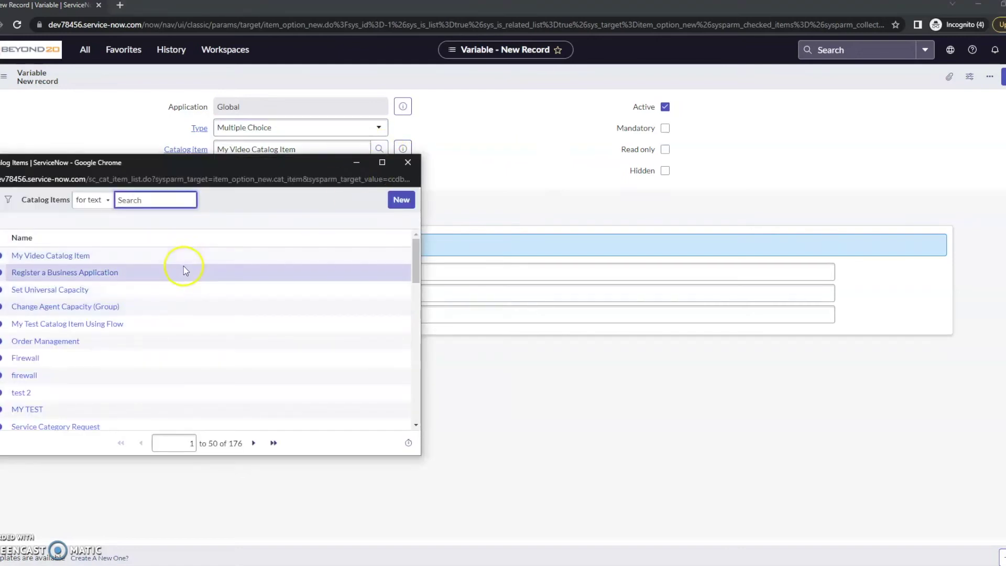
scroll(185, 272, down, 1)
scroll(184, 272, down, 10)
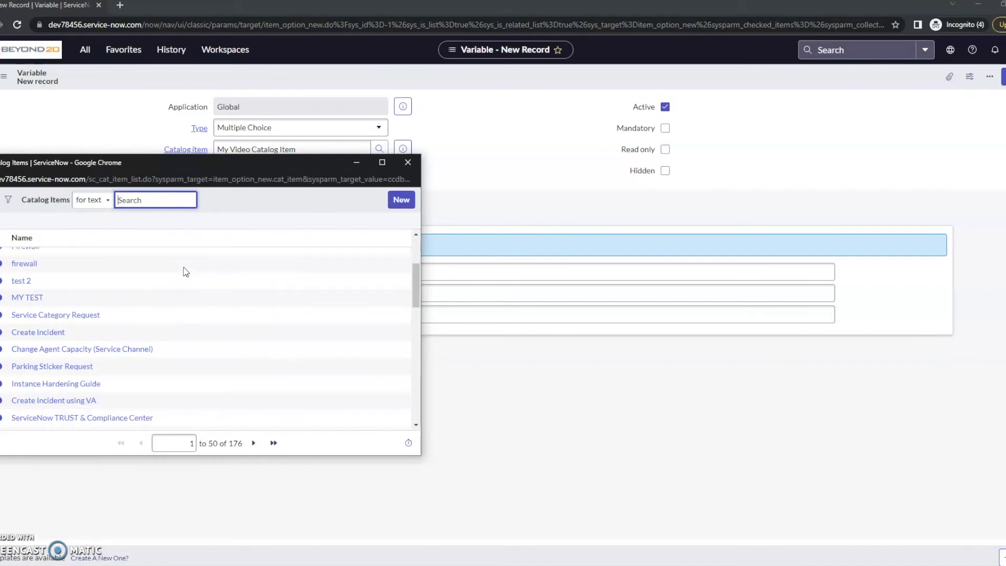
scroll(184, 274, down, 2)
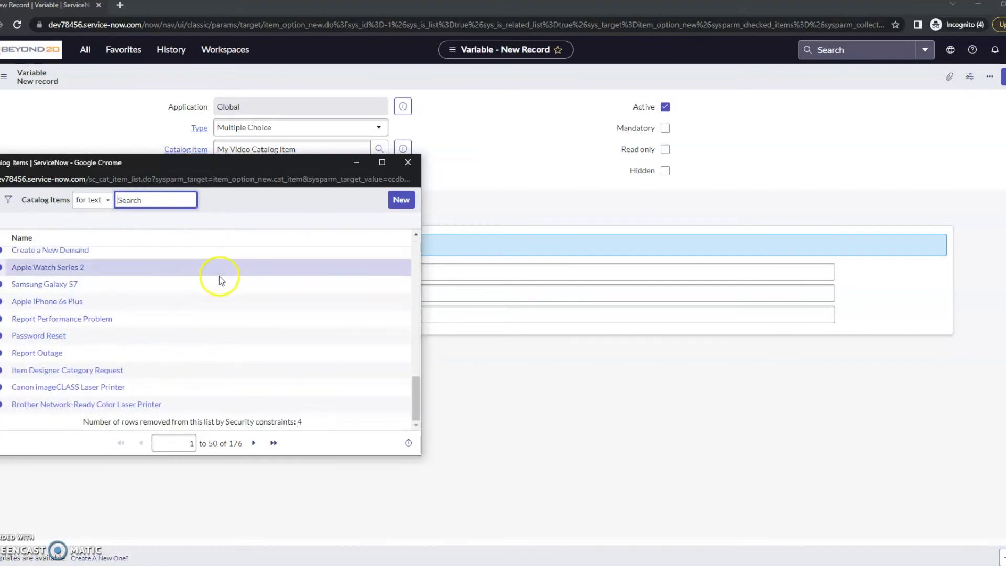
click(407, 162)
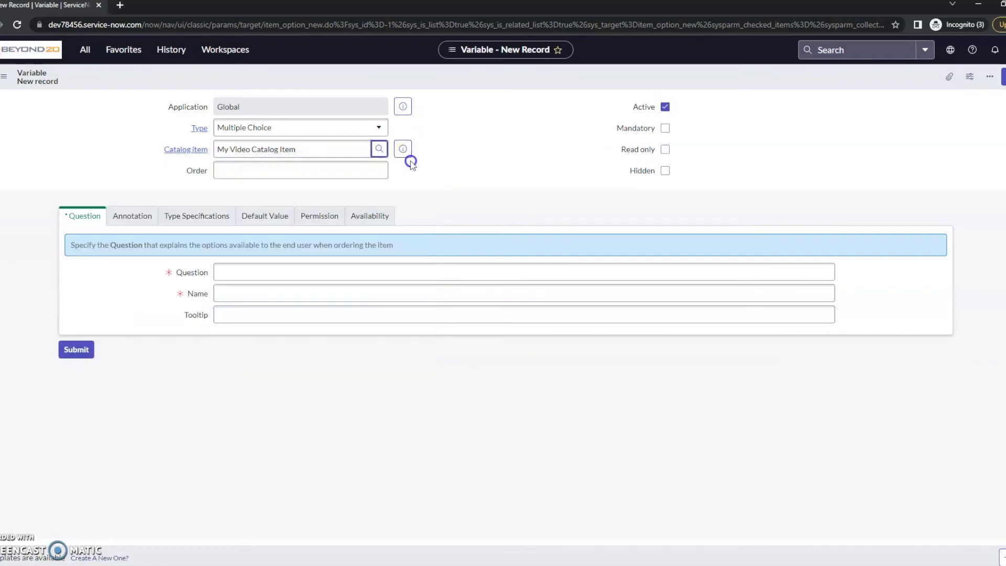
- Enter the question 'Is this a Mac or PC' so the name auto-fills as is_this_a_mac_or_pc
click(321, 177)
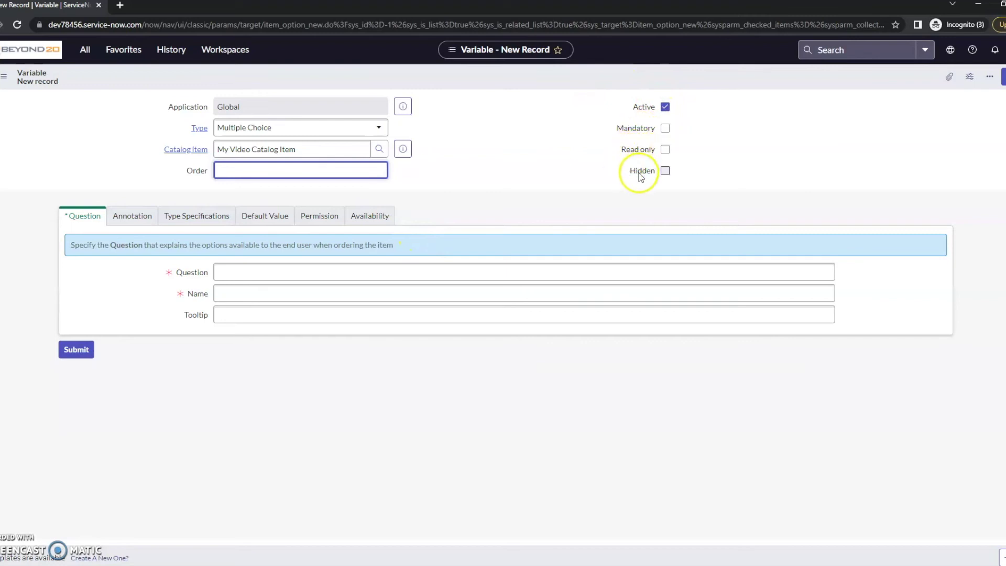
click(222, 273)
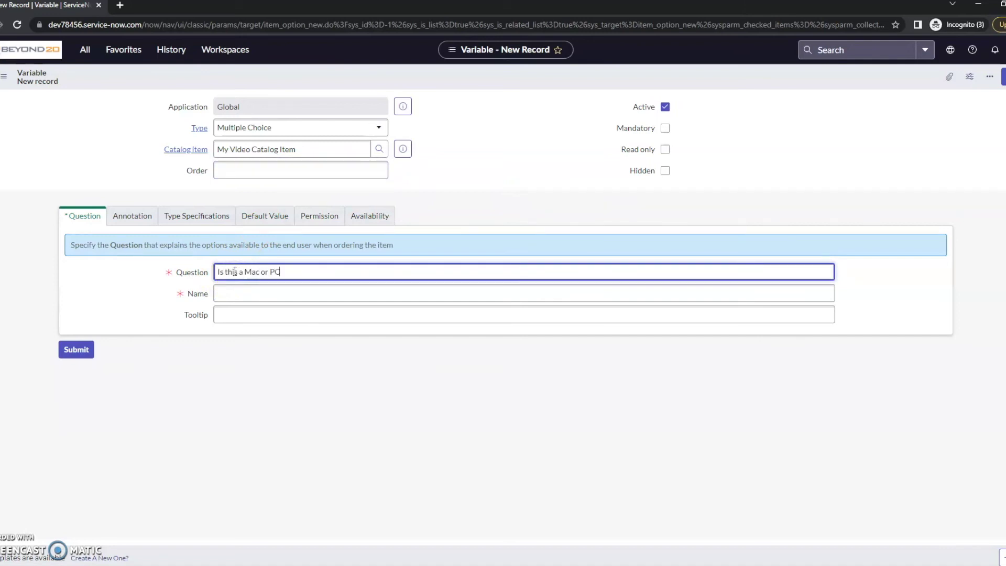
click(245, 293)
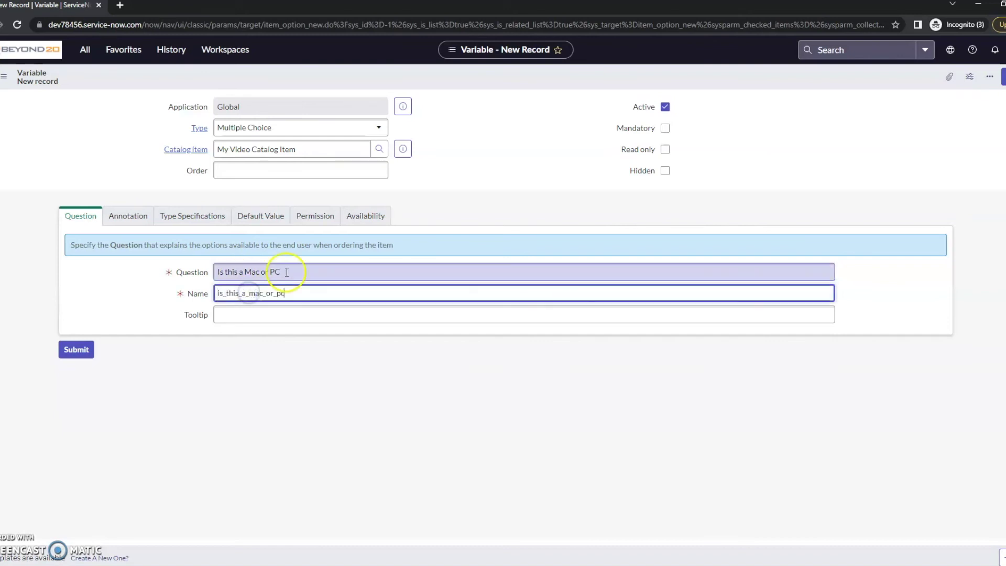
- Check the Type Specifications and Default Value settings, leaving the default value empty
click(161, 220)
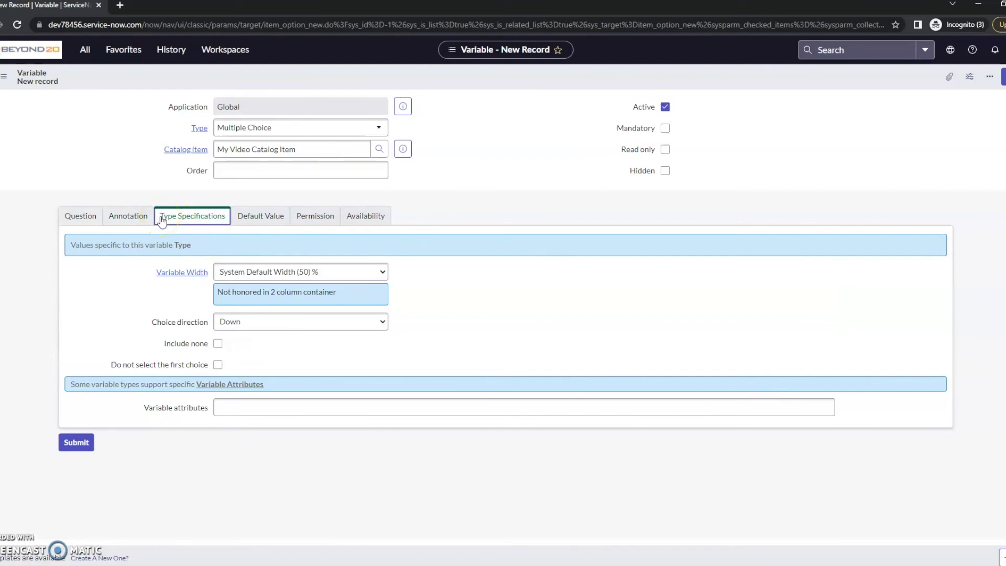
click(249, 217)
click(247, 288)
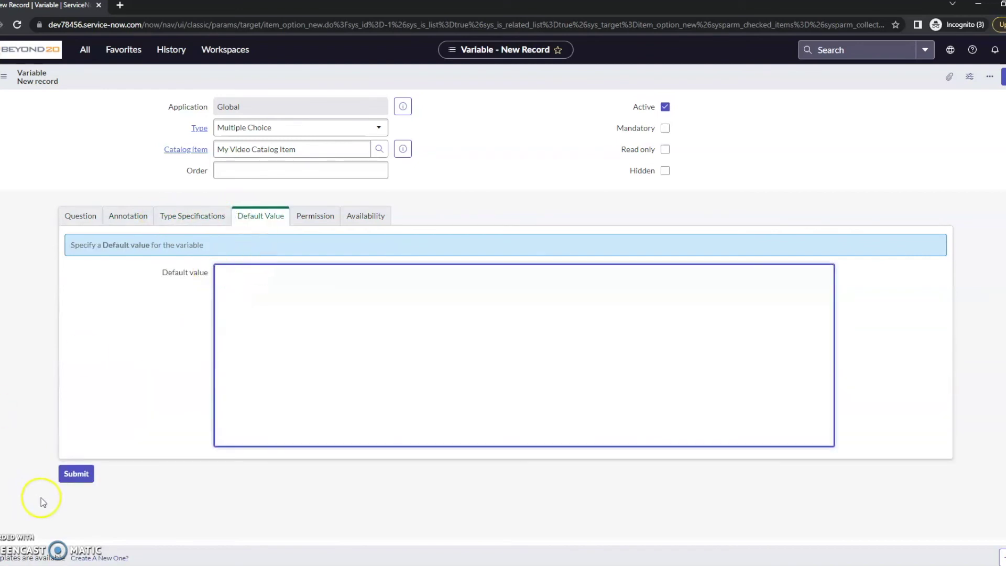
- Save the variable from the header menu, then try inserting a row in the empty Question Choices list
right_click(301, 74)
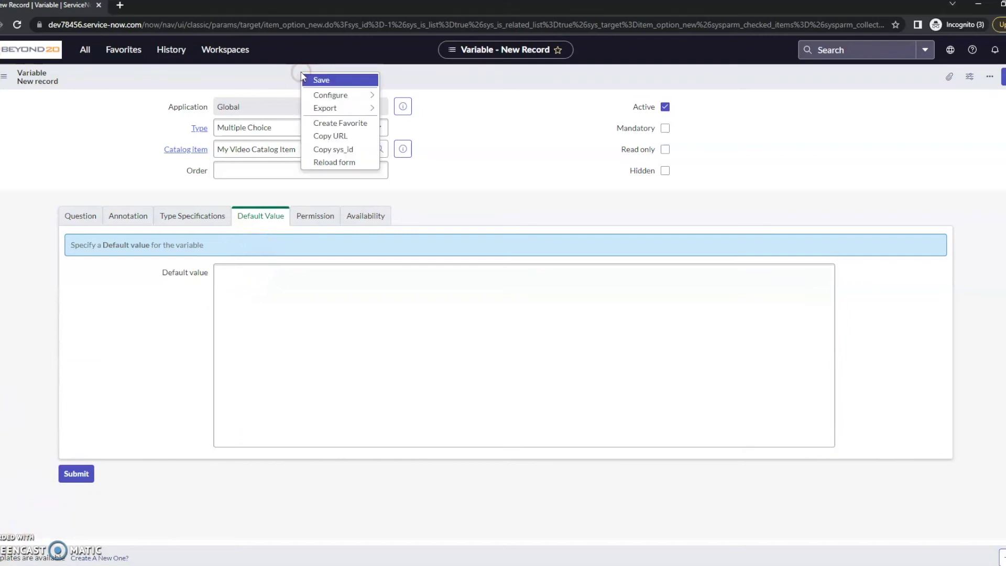
click(325, 82)
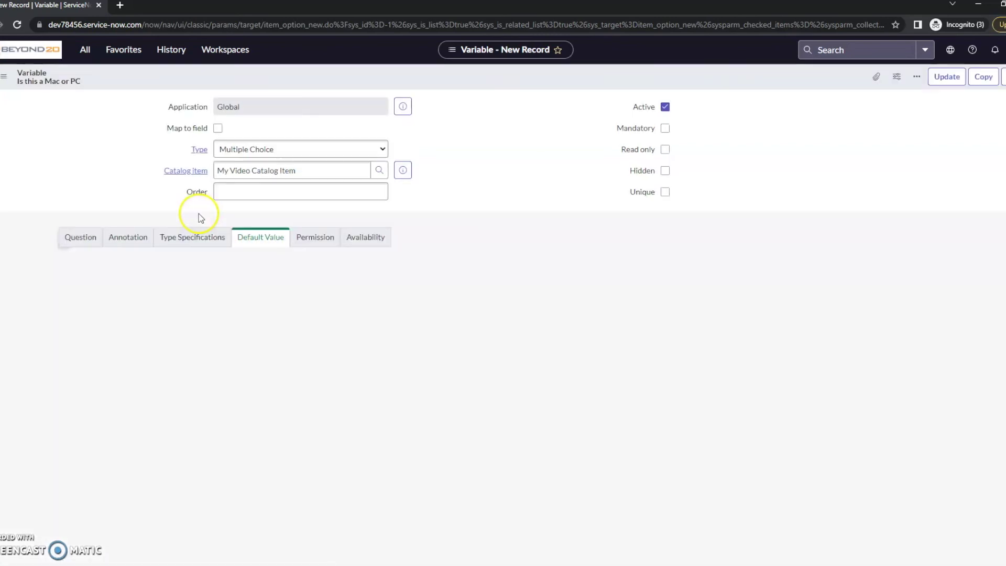
scroll(183, 403, down, 2)
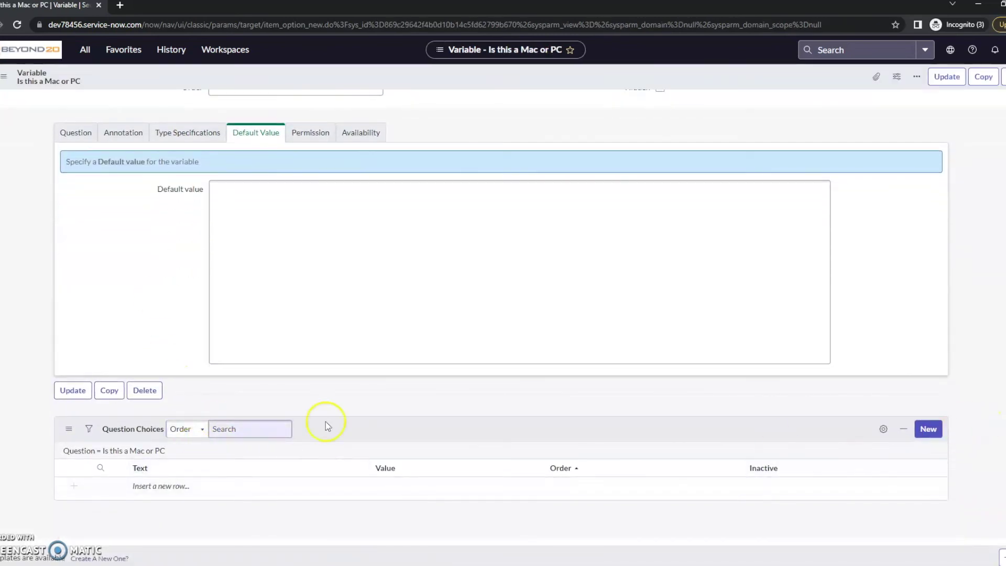
click(158, 487)
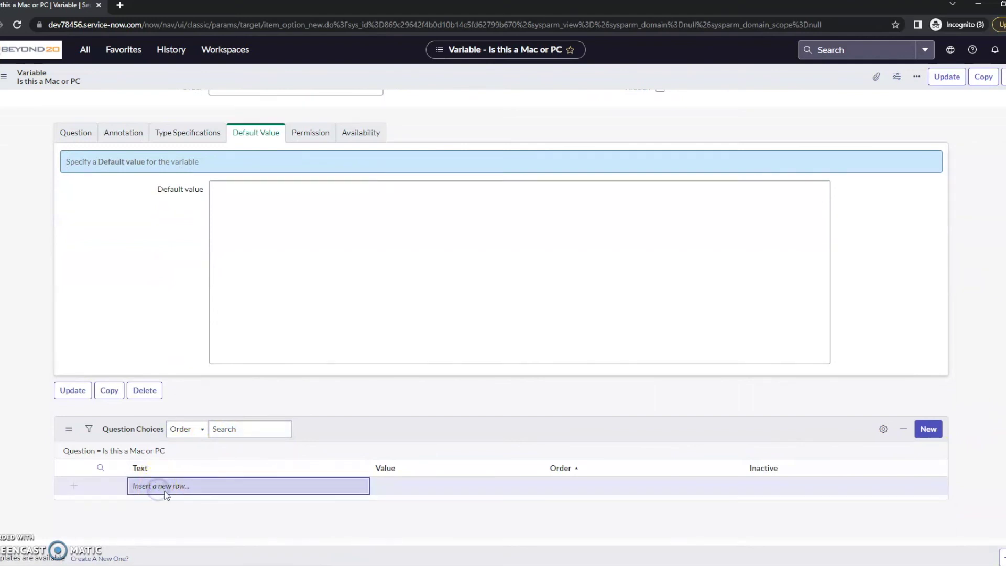
click(163, 486)
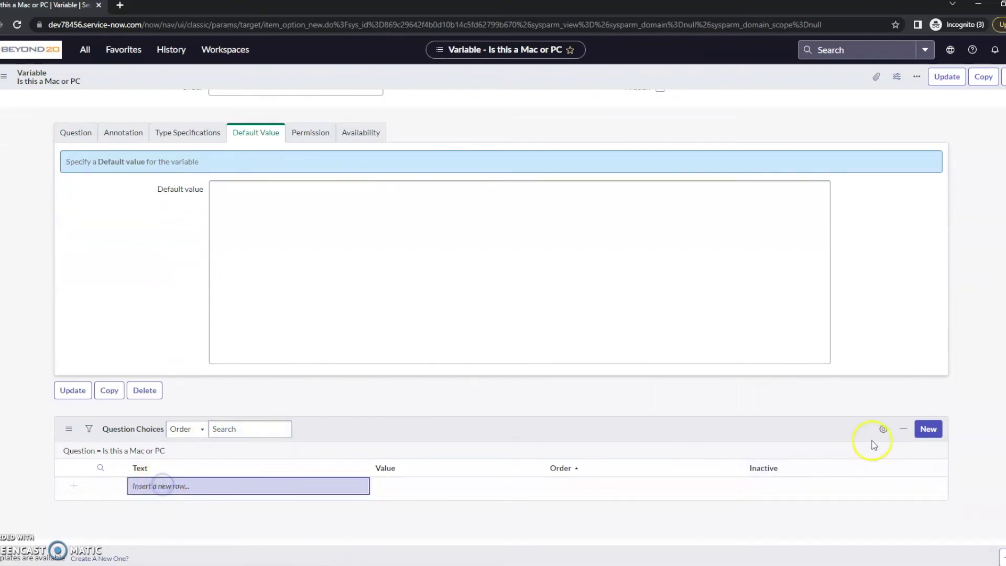
- Add a question choice with text Mac and value mac
click(928, 429)
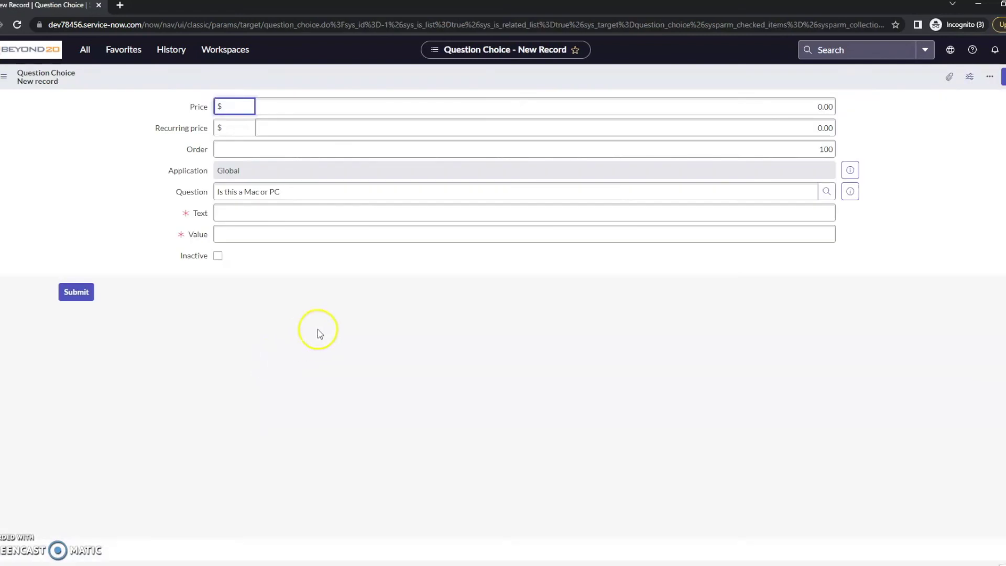
click(228, 214)
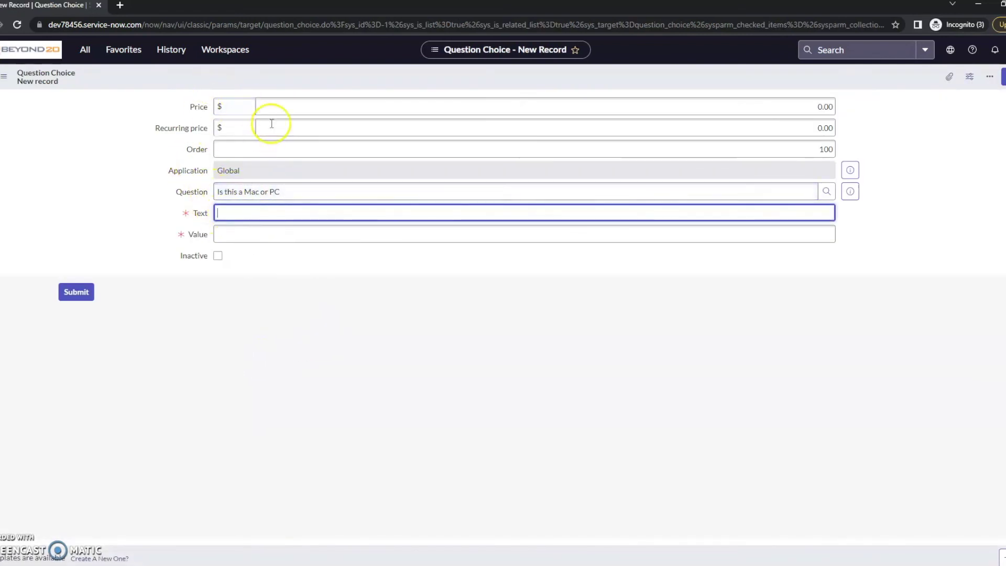
click(283, 242)
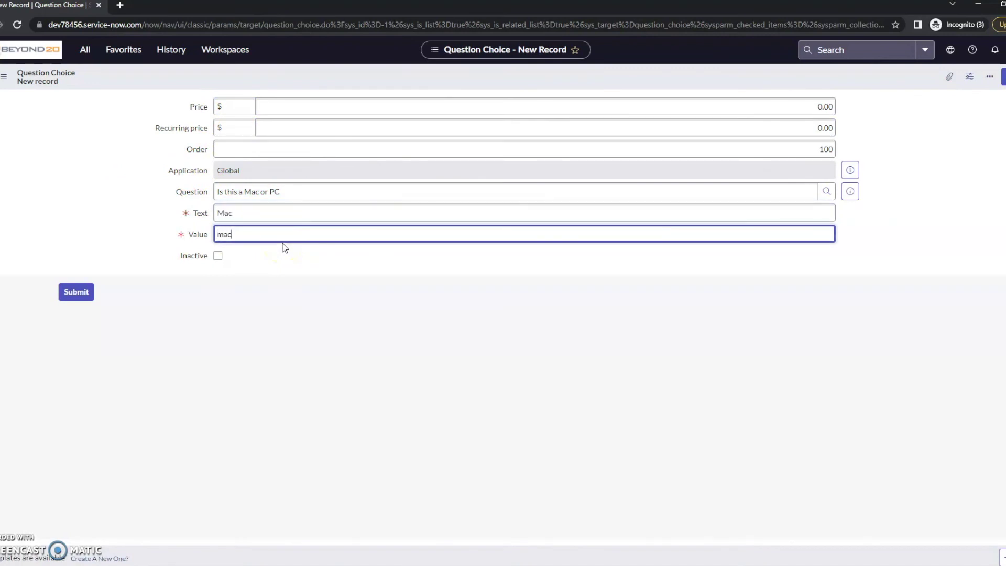
click(77, 292)
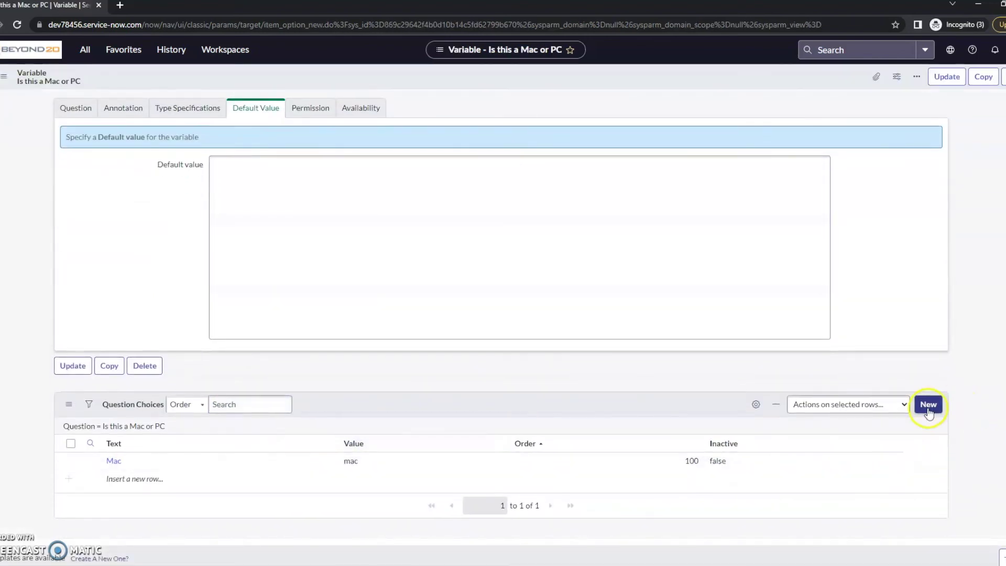
- Add a second question choice with text PC and value pc
click(928, 404)
click(247, 210)
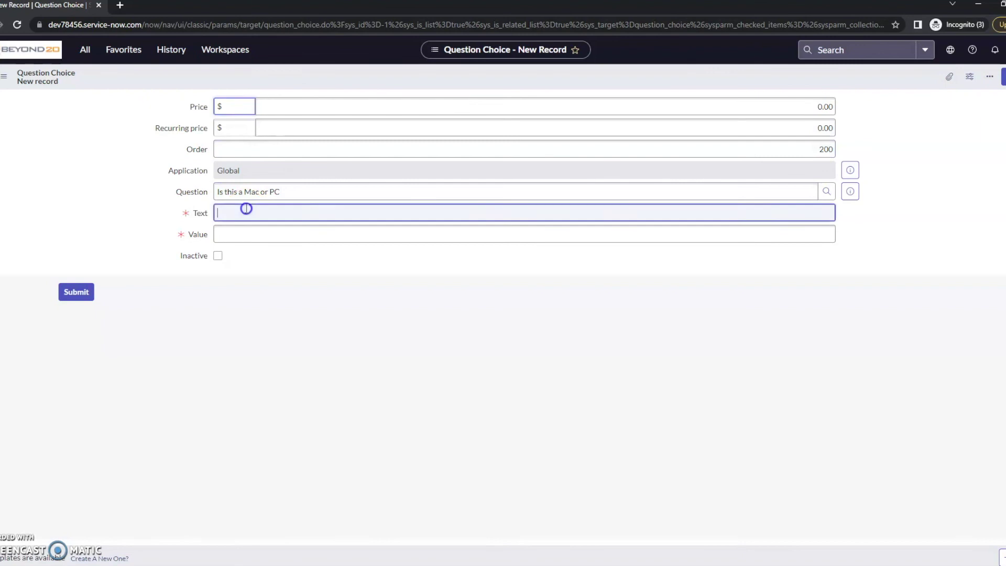
click(237, 235)
text(pc)
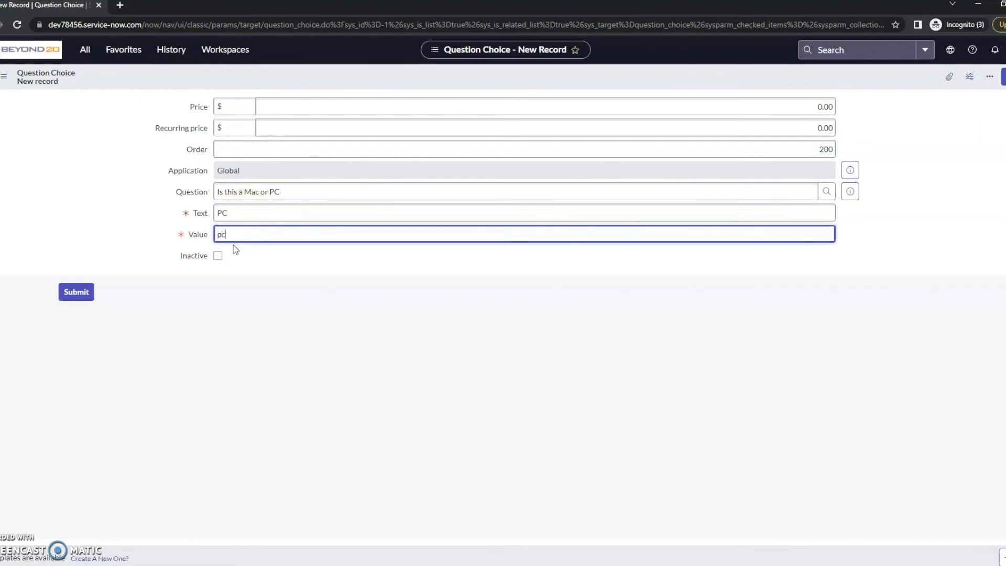
click(76, 291)
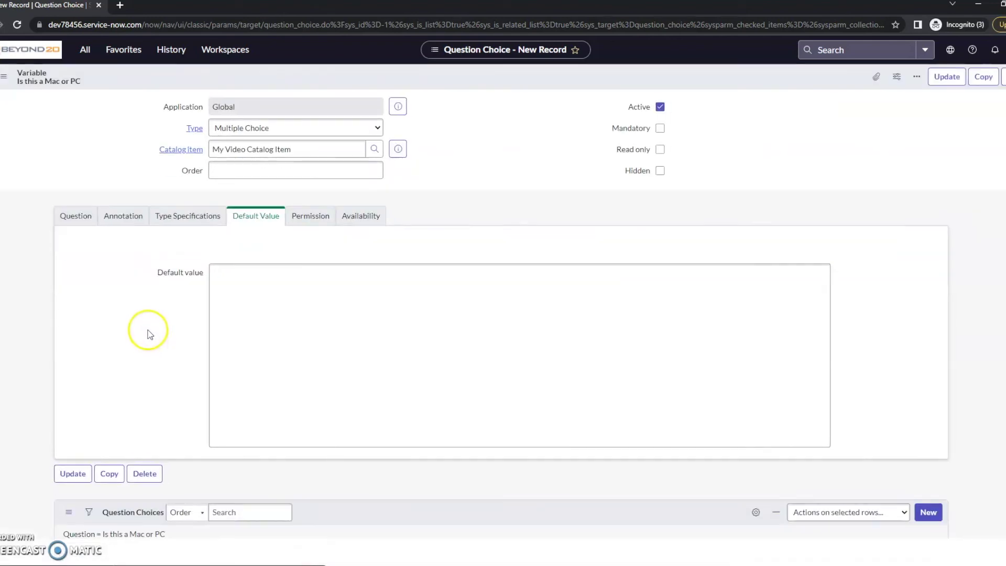
- Update the variable and return to My Video Catalog Item's Variables list
click(946, 77)
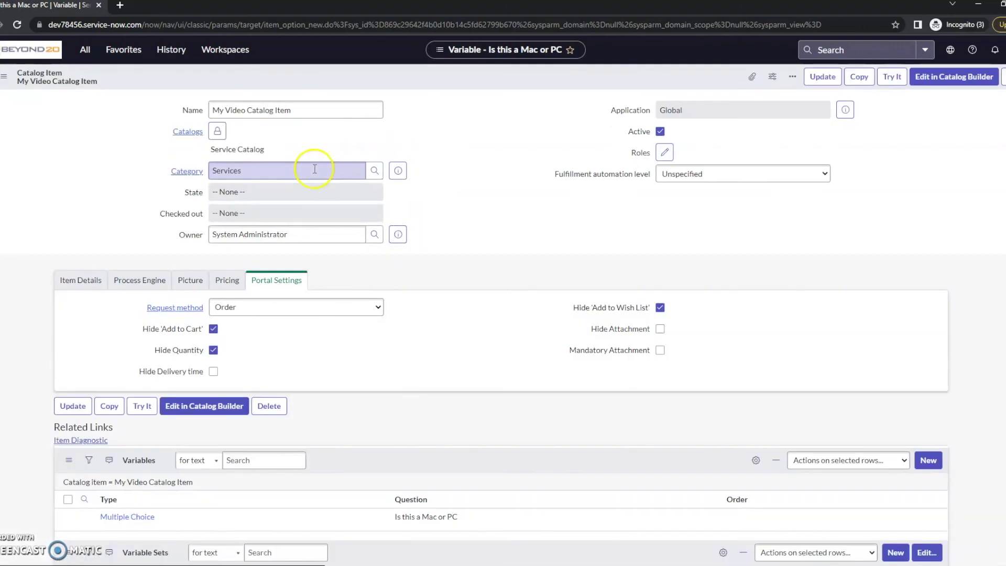
scroll(76, 304, down, 3)
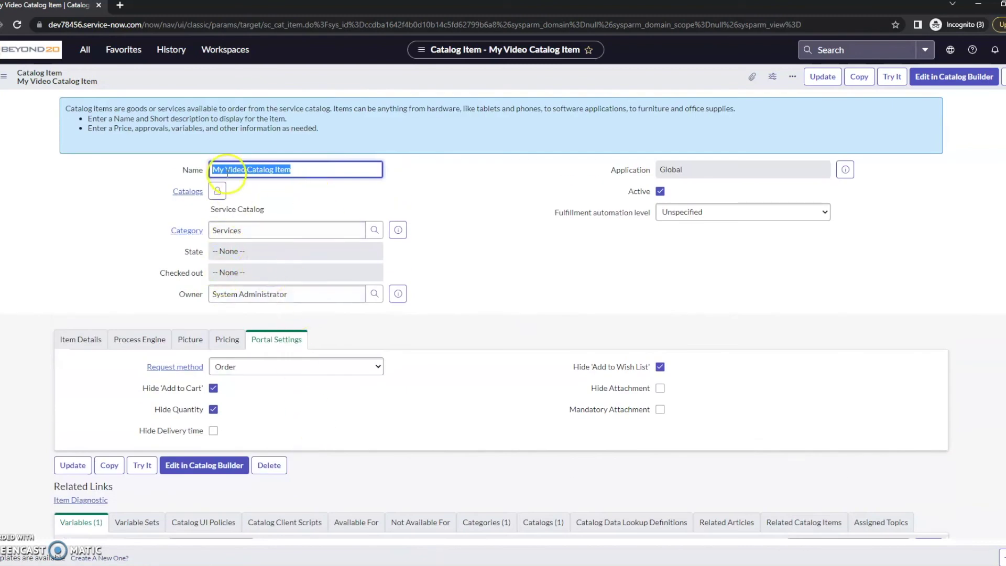
- Preview My Video Catalog Item with Try It as an end user
click(142, 465)
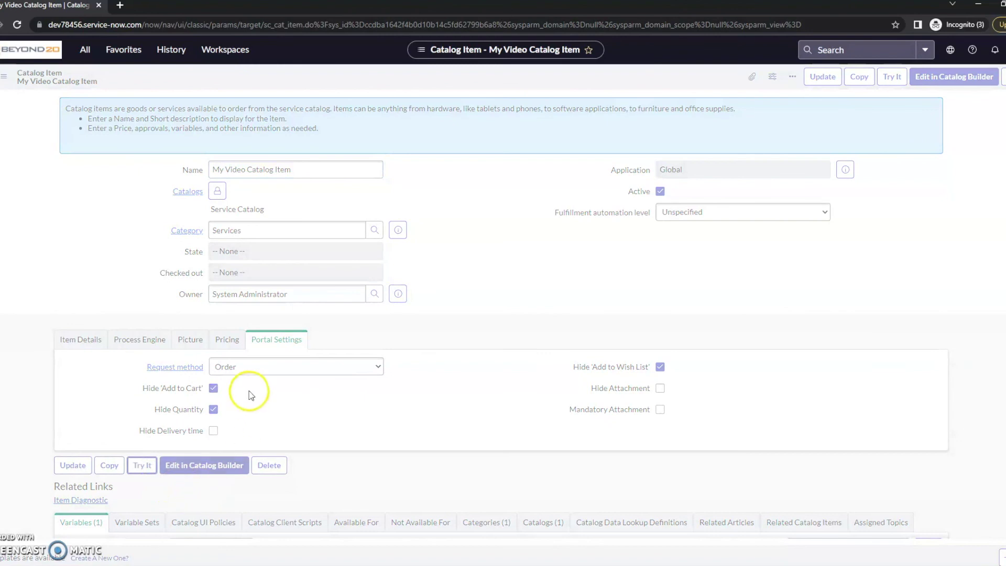